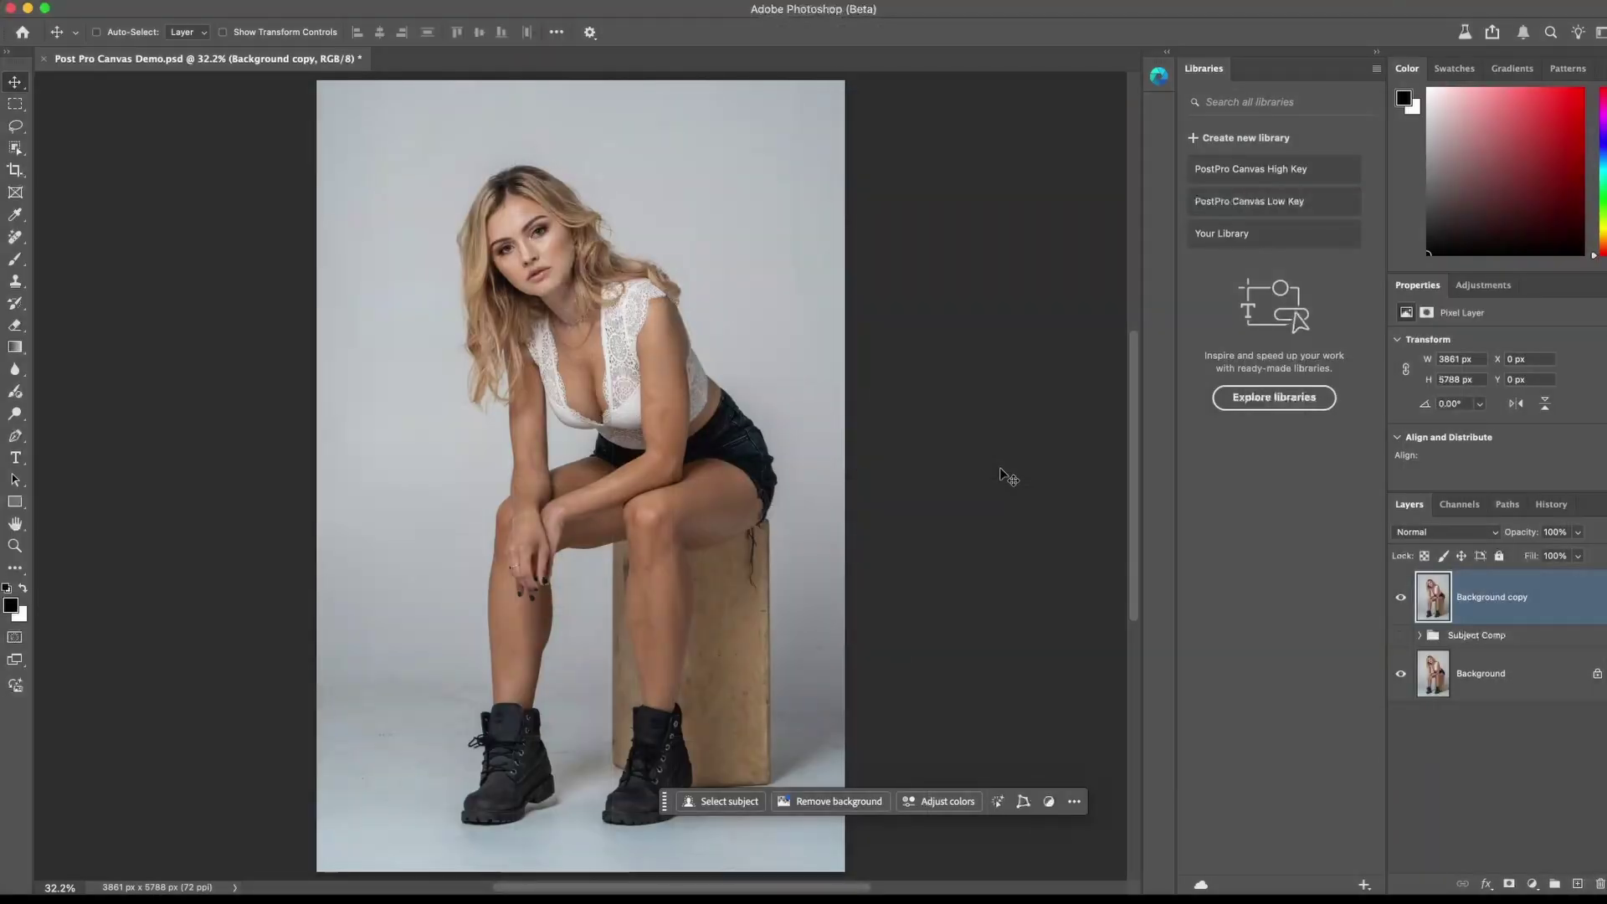
Glance at PostPro Canvas High Key, then open PostPro Canvas Low Key and scroll its Graphics grid
{"action": "left_click", "coordinate": [1349, 172]}
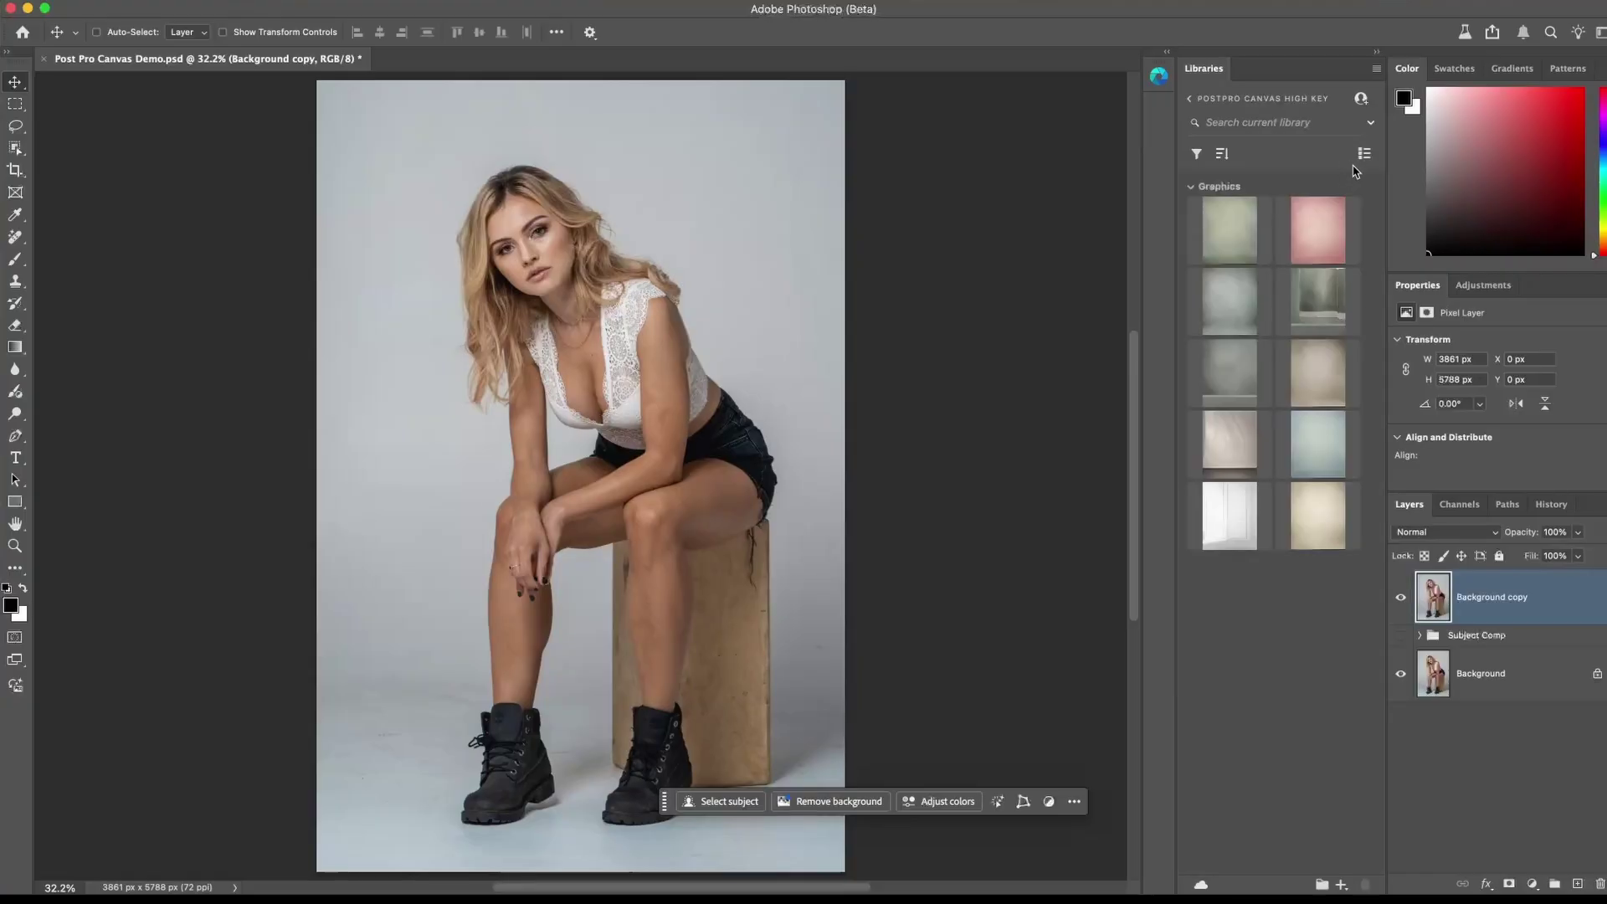
{"action": "left_click", "coordinate": [1190, 100]}
{"action": "left_click", "coordinate": [1358, 205]}
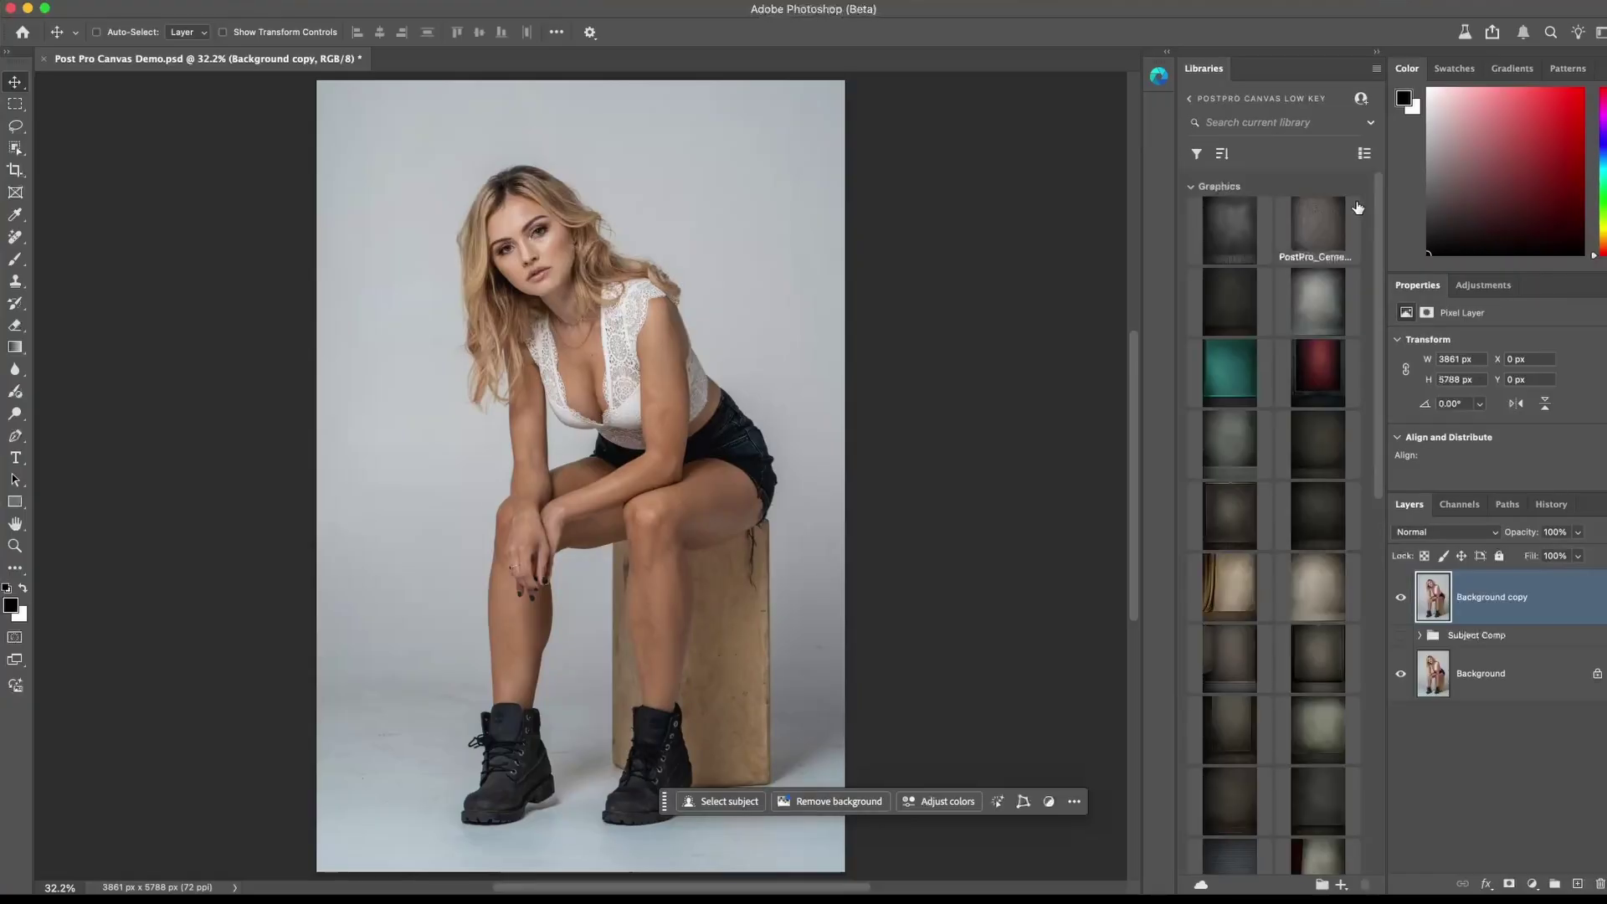
{"action": "scroll", "coordinate": [1379, 201], "scroll_direction": "down", "scroll_amount": 1}
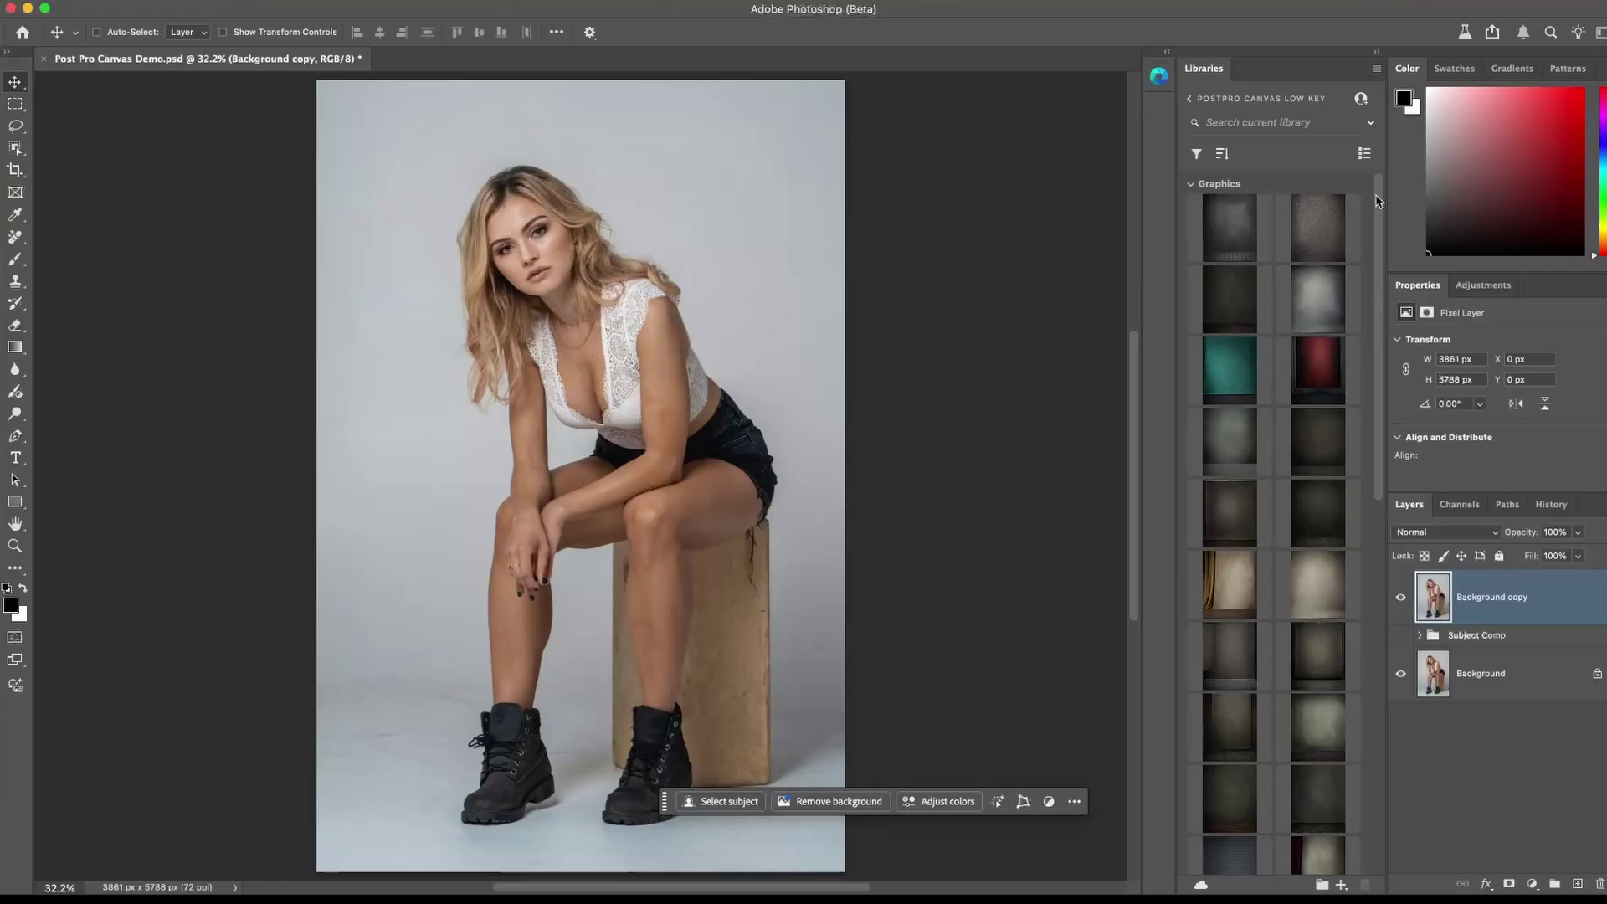
{"action": "left_click_drag", "start_coordinate": [1378, 201], "coordinate": [1374, 446]}
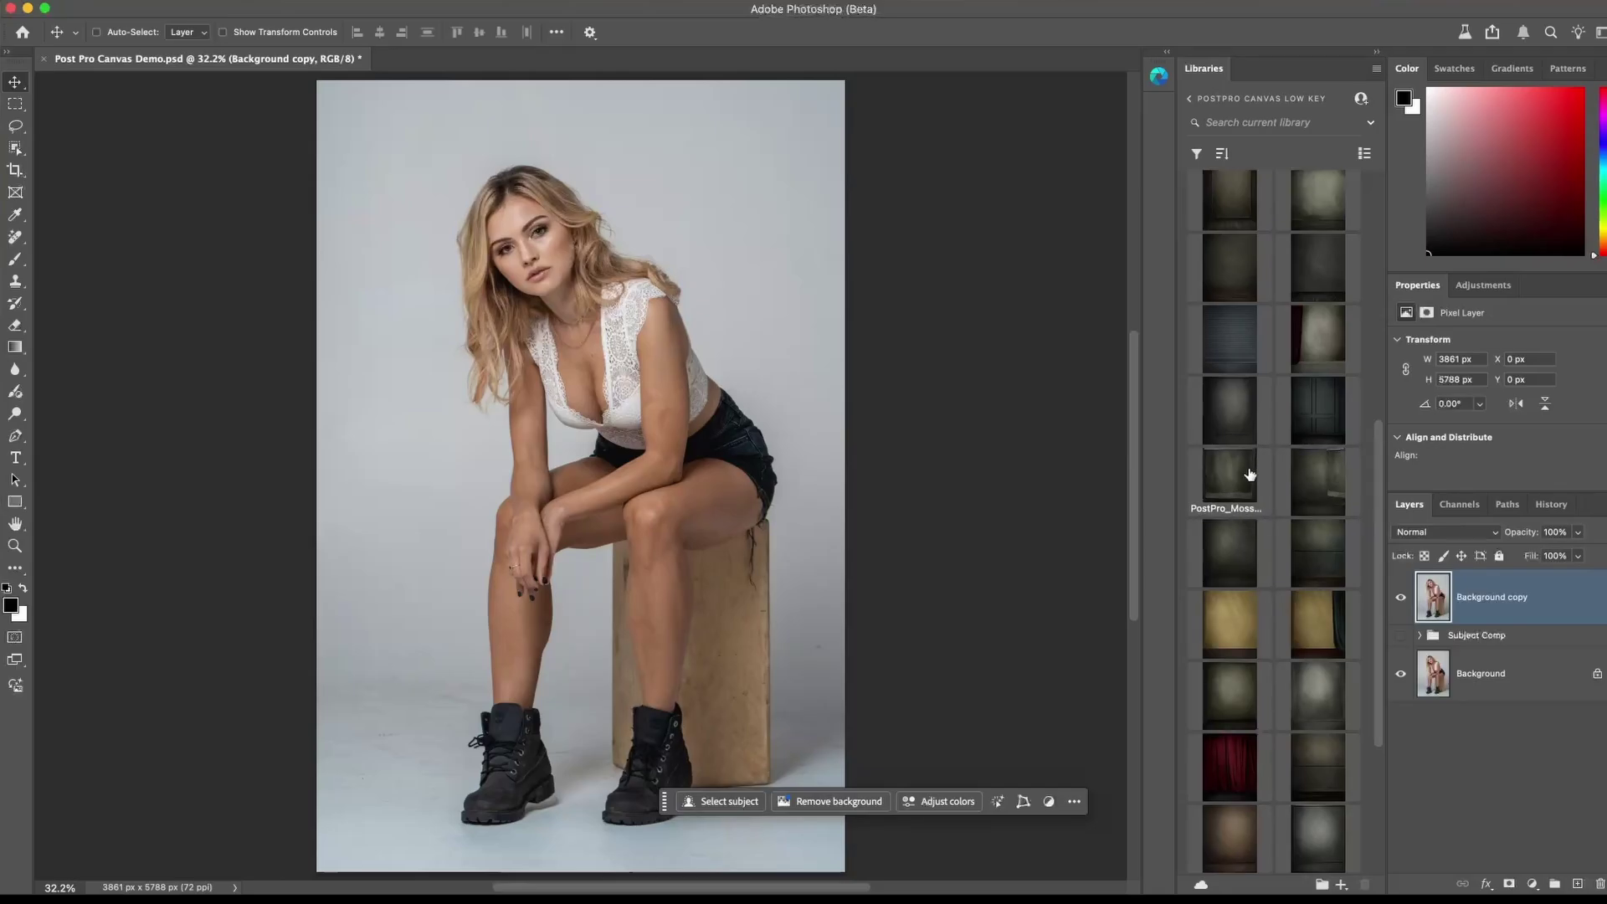
Place the PostPro_Moss Green Canvas Hang backdrop and scale it down to 4838 × 6048 px
{"action": "left_click_drag", "start_coordinate": [1222, 484], "coordinate": [751, 539]}
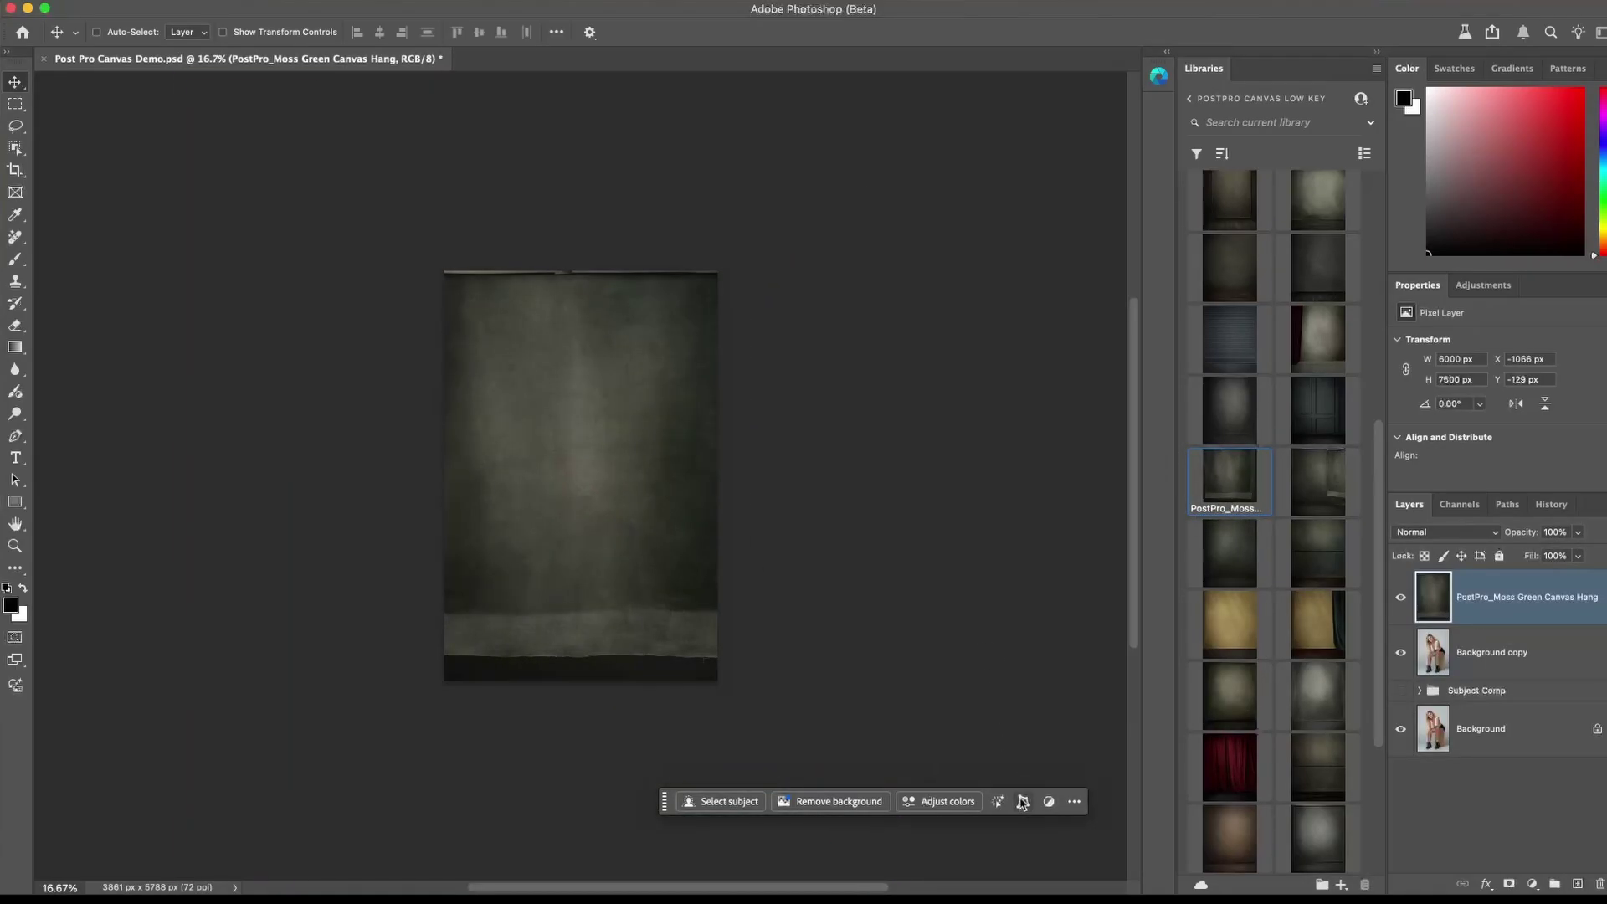
{"action": "left_click_drag", "start_coordinate": [368, 792], "coordinate": [437, 703]}
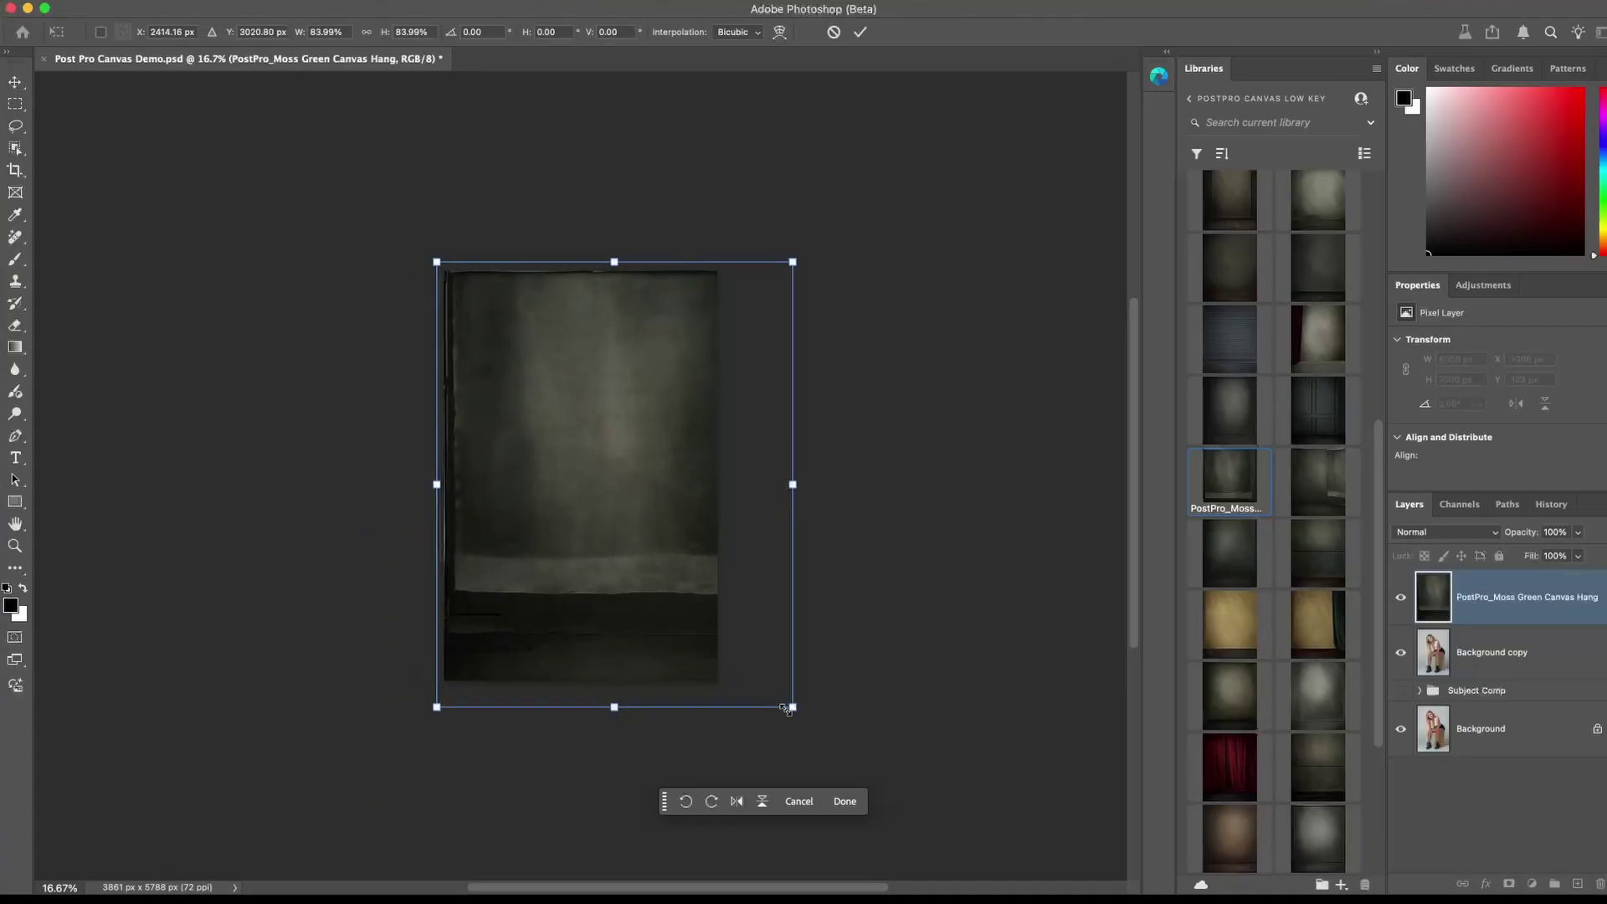
{"action": "left_click_drag", "start_coordinate": [792, 703], "coordinate": [780, 689]}
{"action": "key", "text": "Return"}
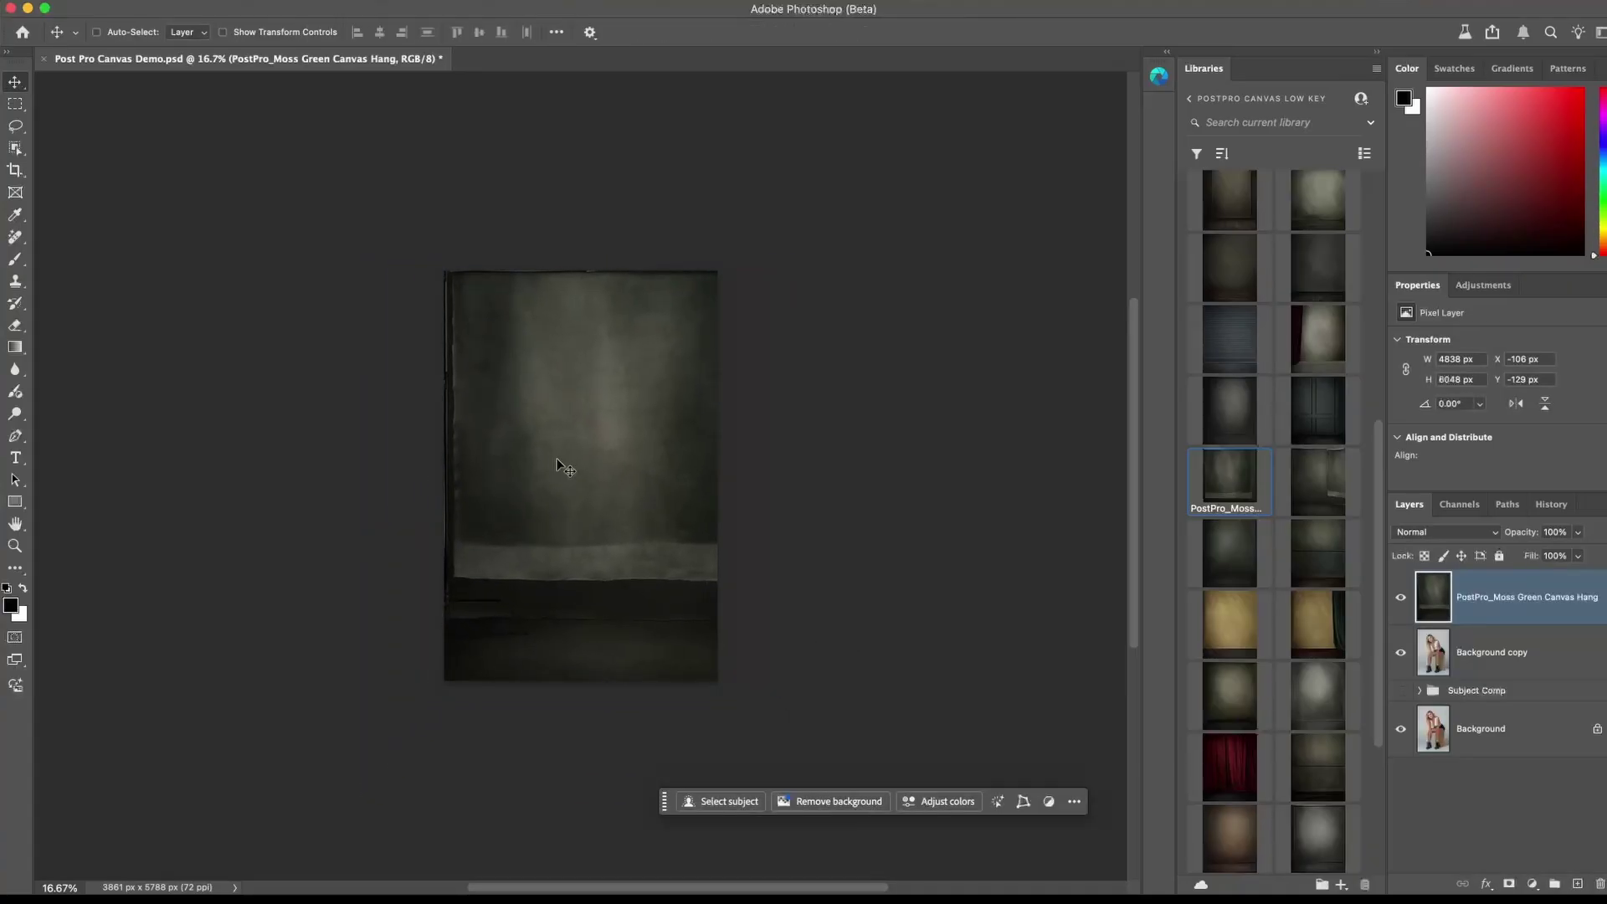
Move the moss backdrop layer below Background copy and target the Background copy layer
{"action": "left_click_drag", "start_coordinate": [1502, 598], "coordinate": [1505, 674]}
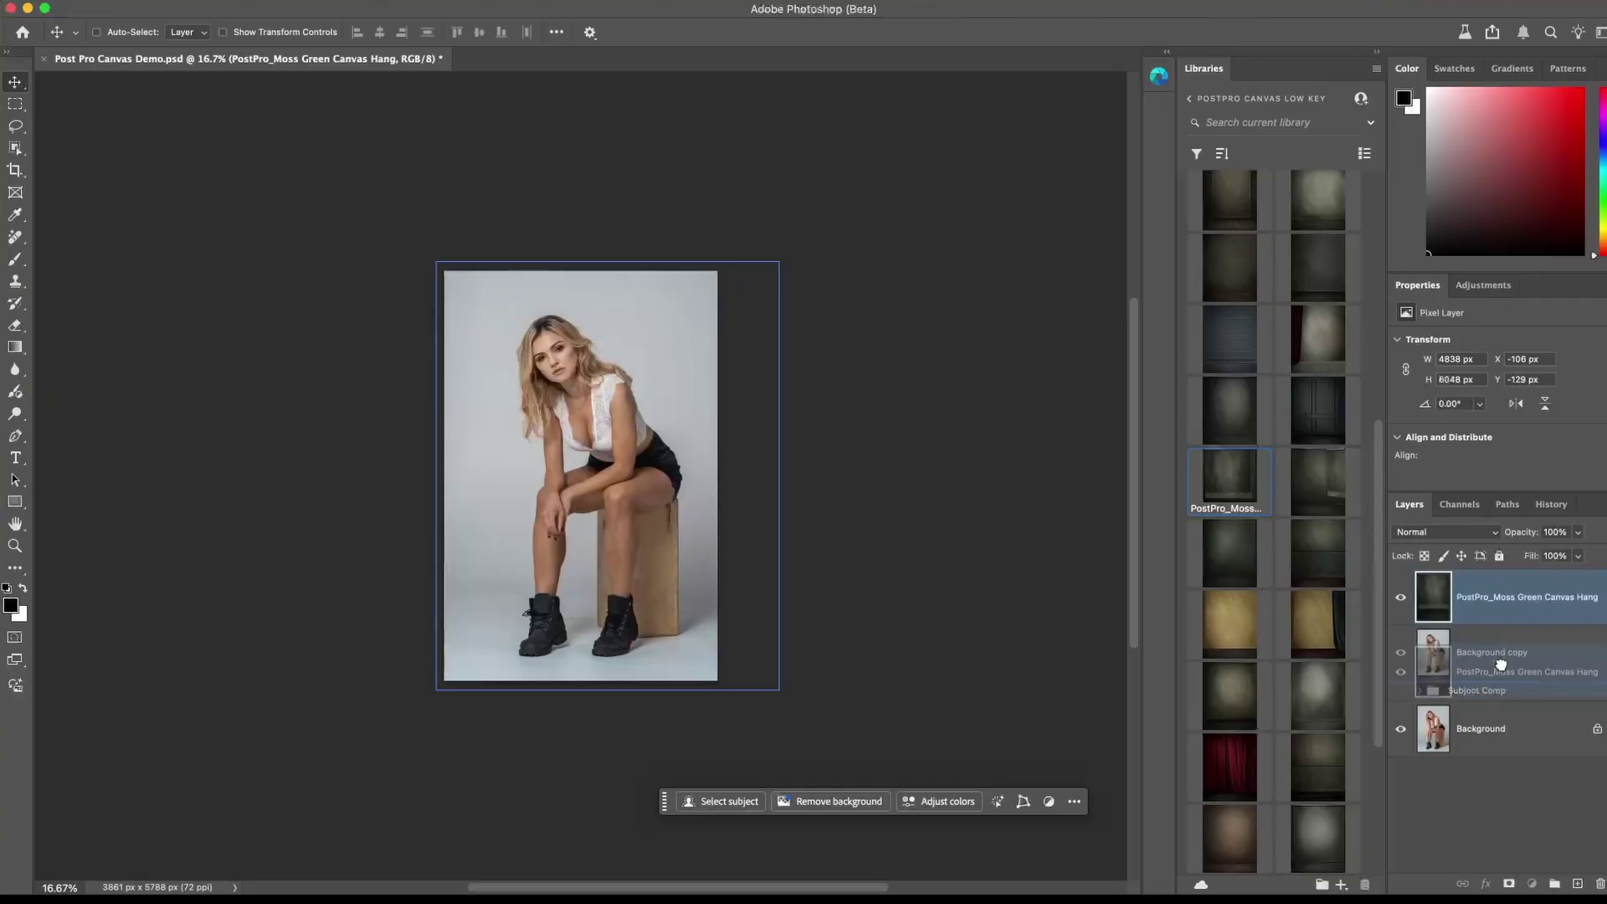
{"action": "left_click", "coordinate": [1504, 615]}
{"action": "key", "text": "super+0"}
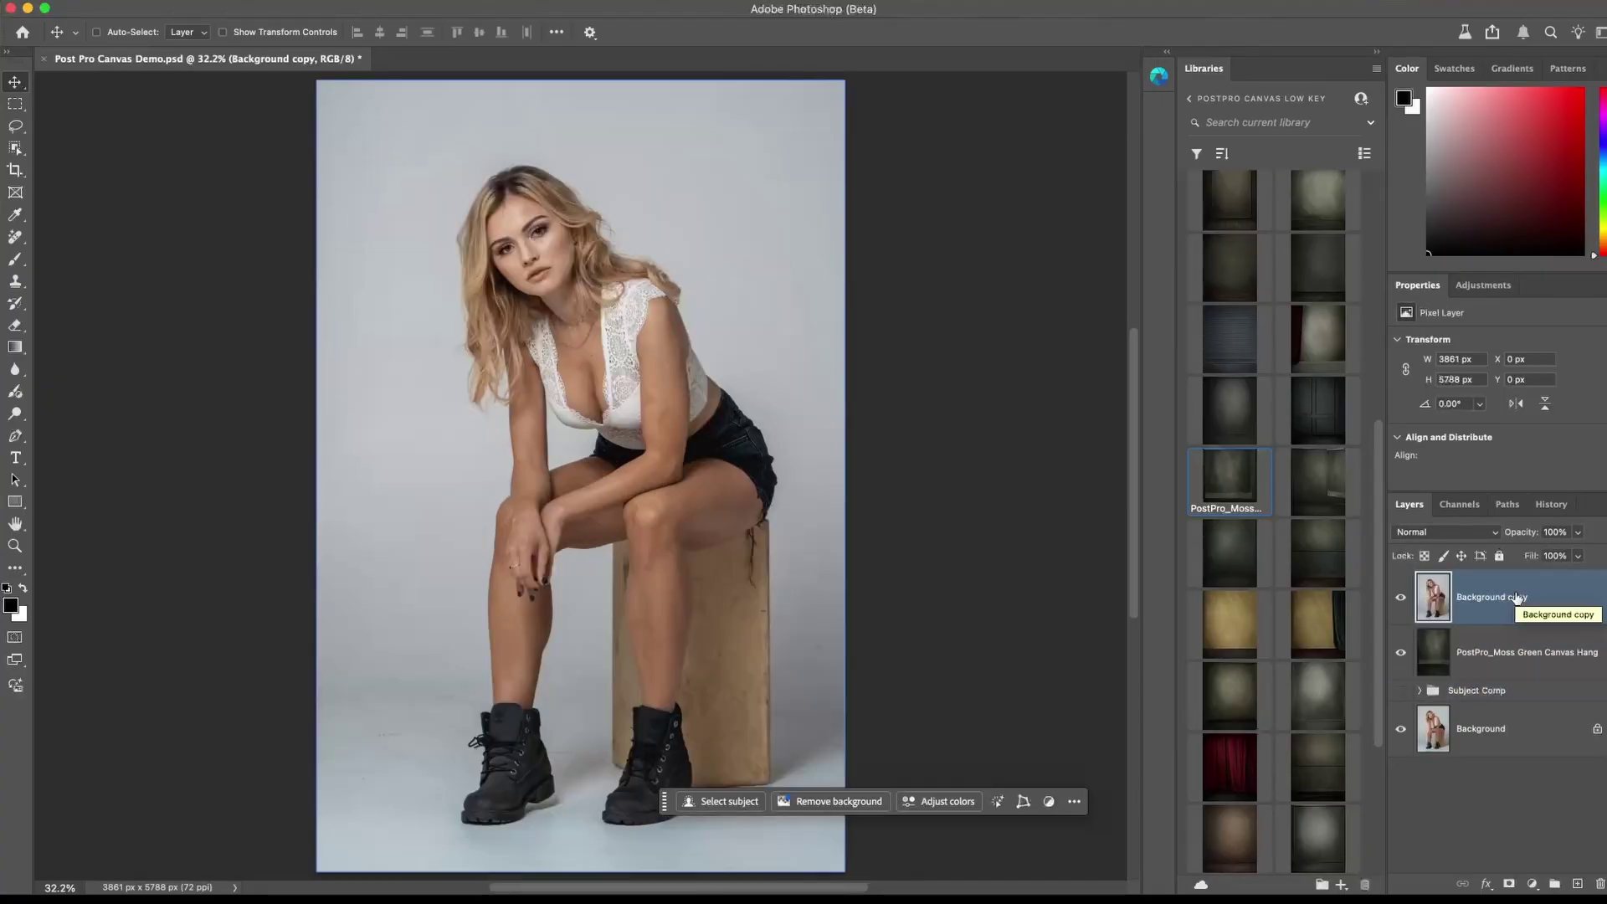
Select the model with Select subject, then add the wooden stool and the thigh-boot gaps
{"action": "left_click", "coordinate": [725, 802]}
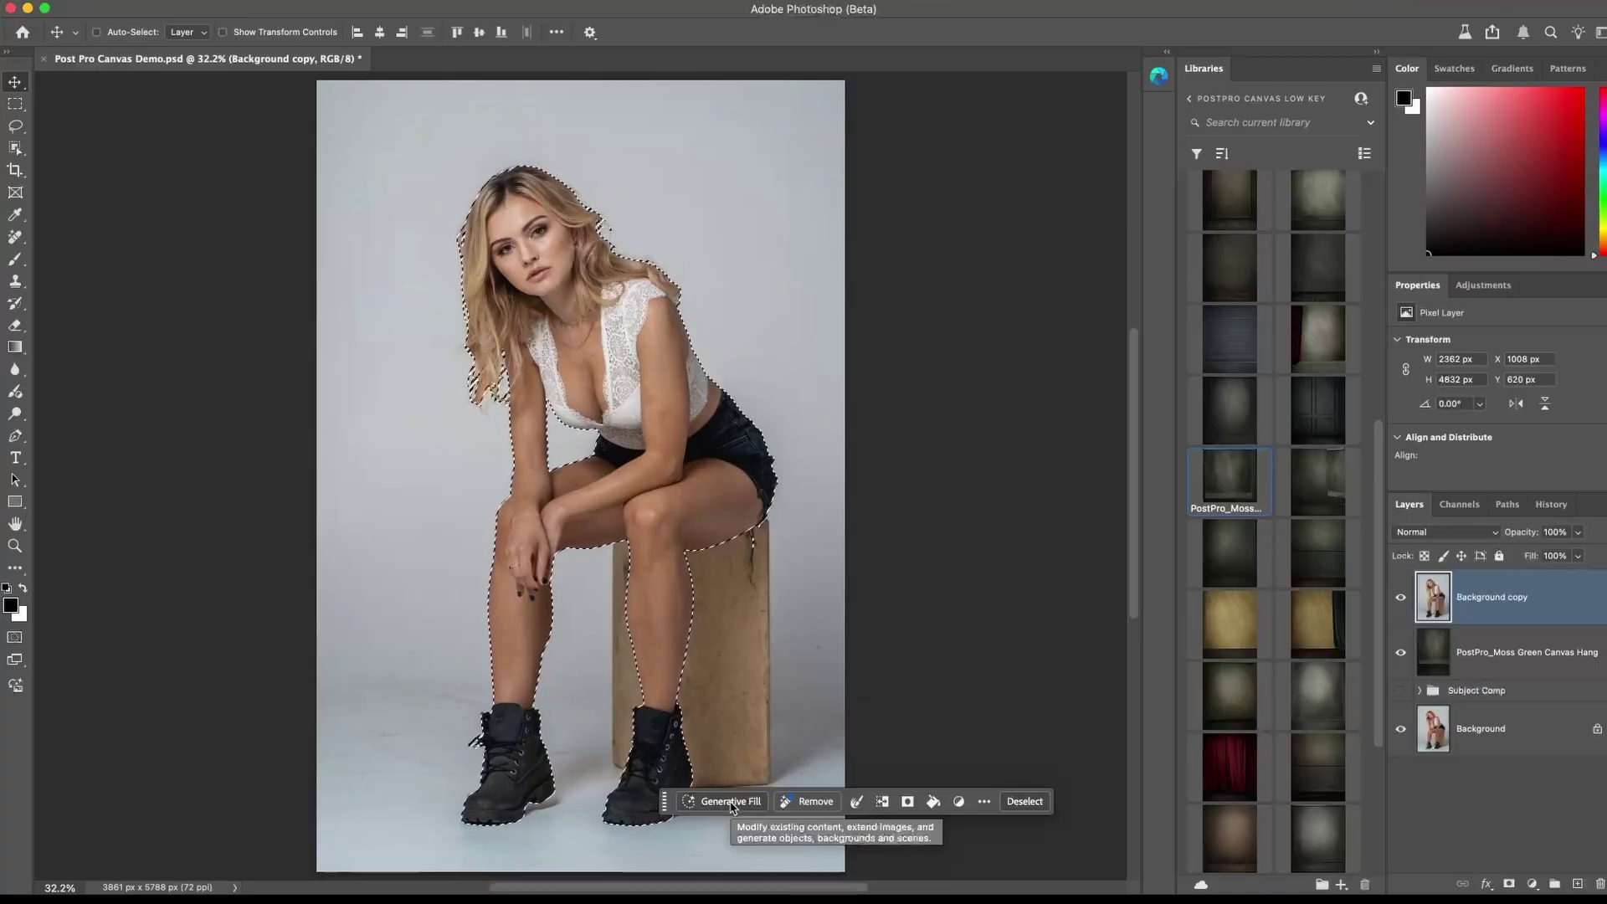
{"action": "key", "text": "w"}
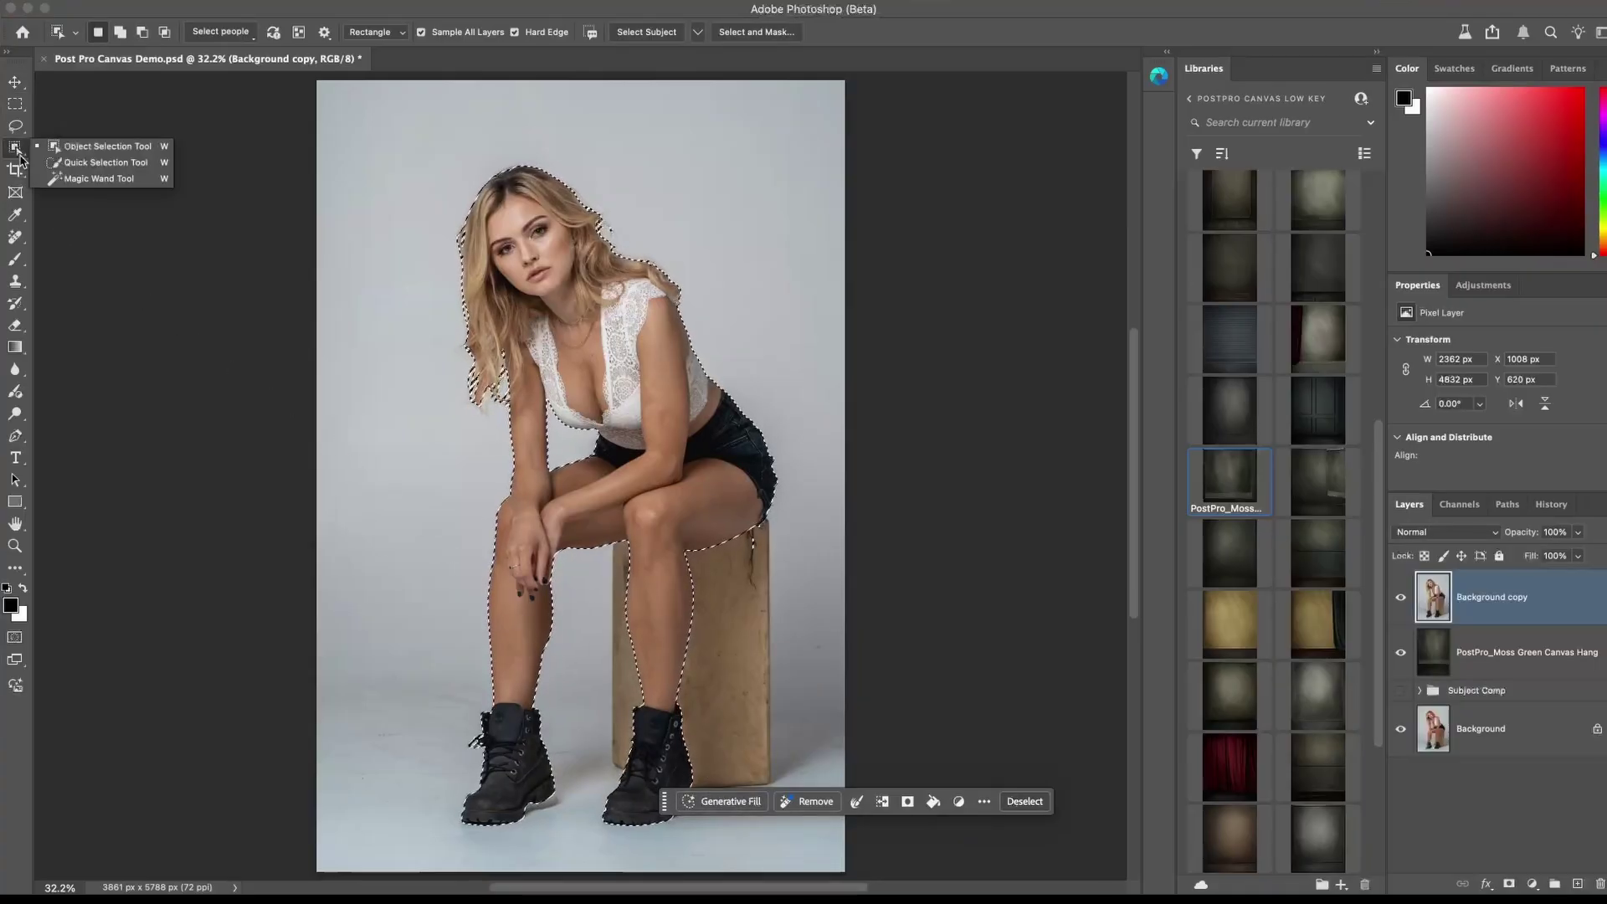
{"action": "key", "text": "shift"}
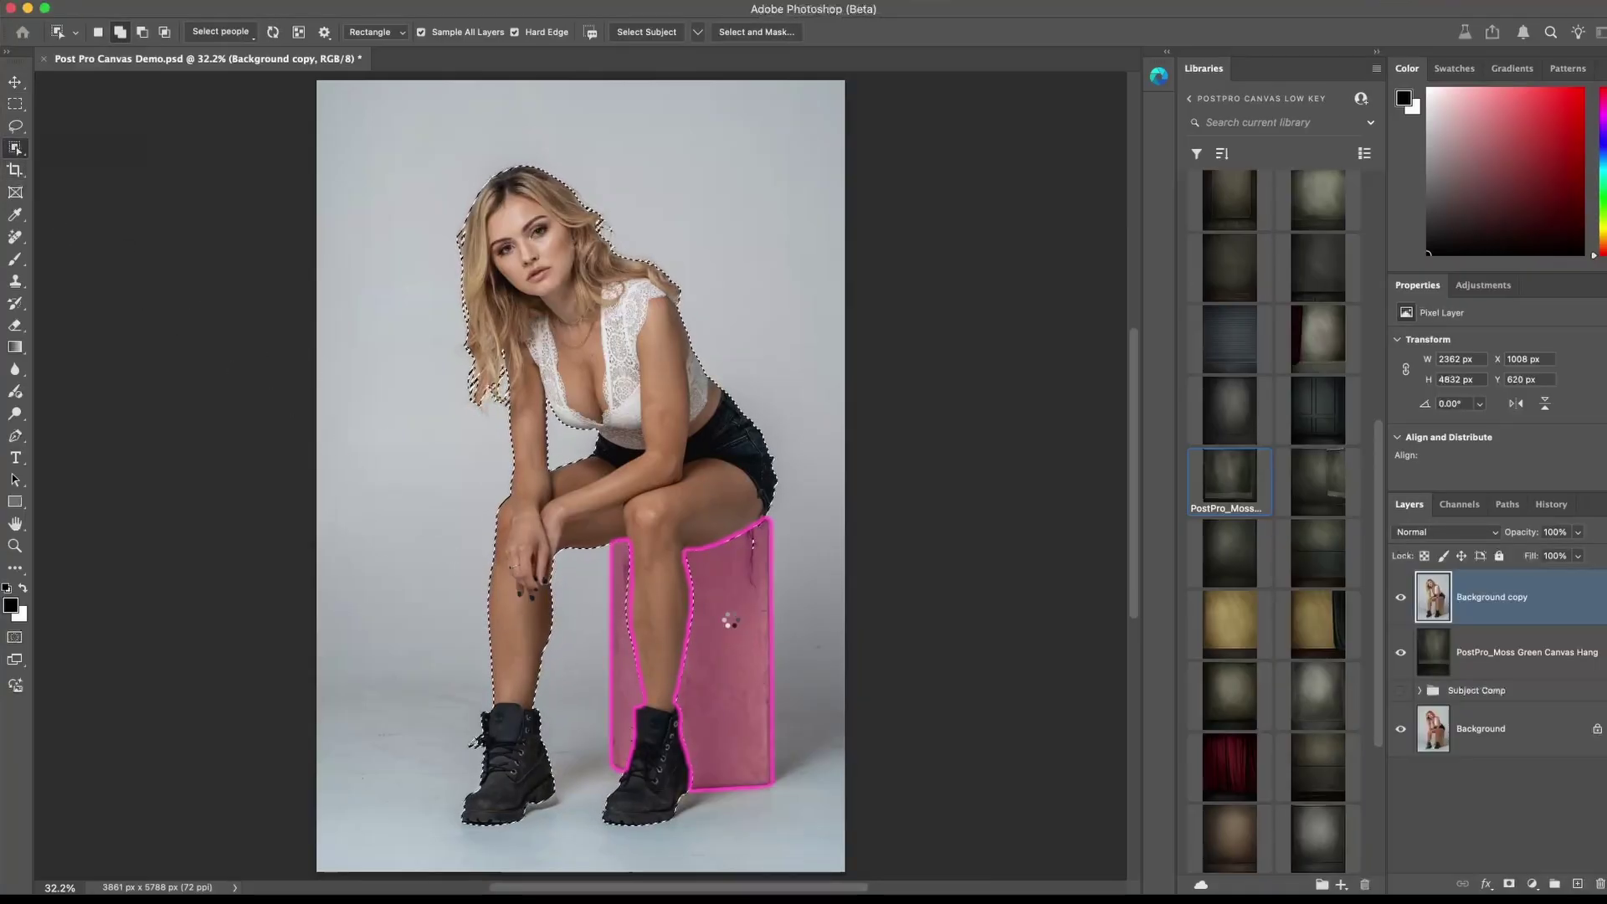
{"action": "left_click", "coordinate": [735, 619], "text": "shift"}
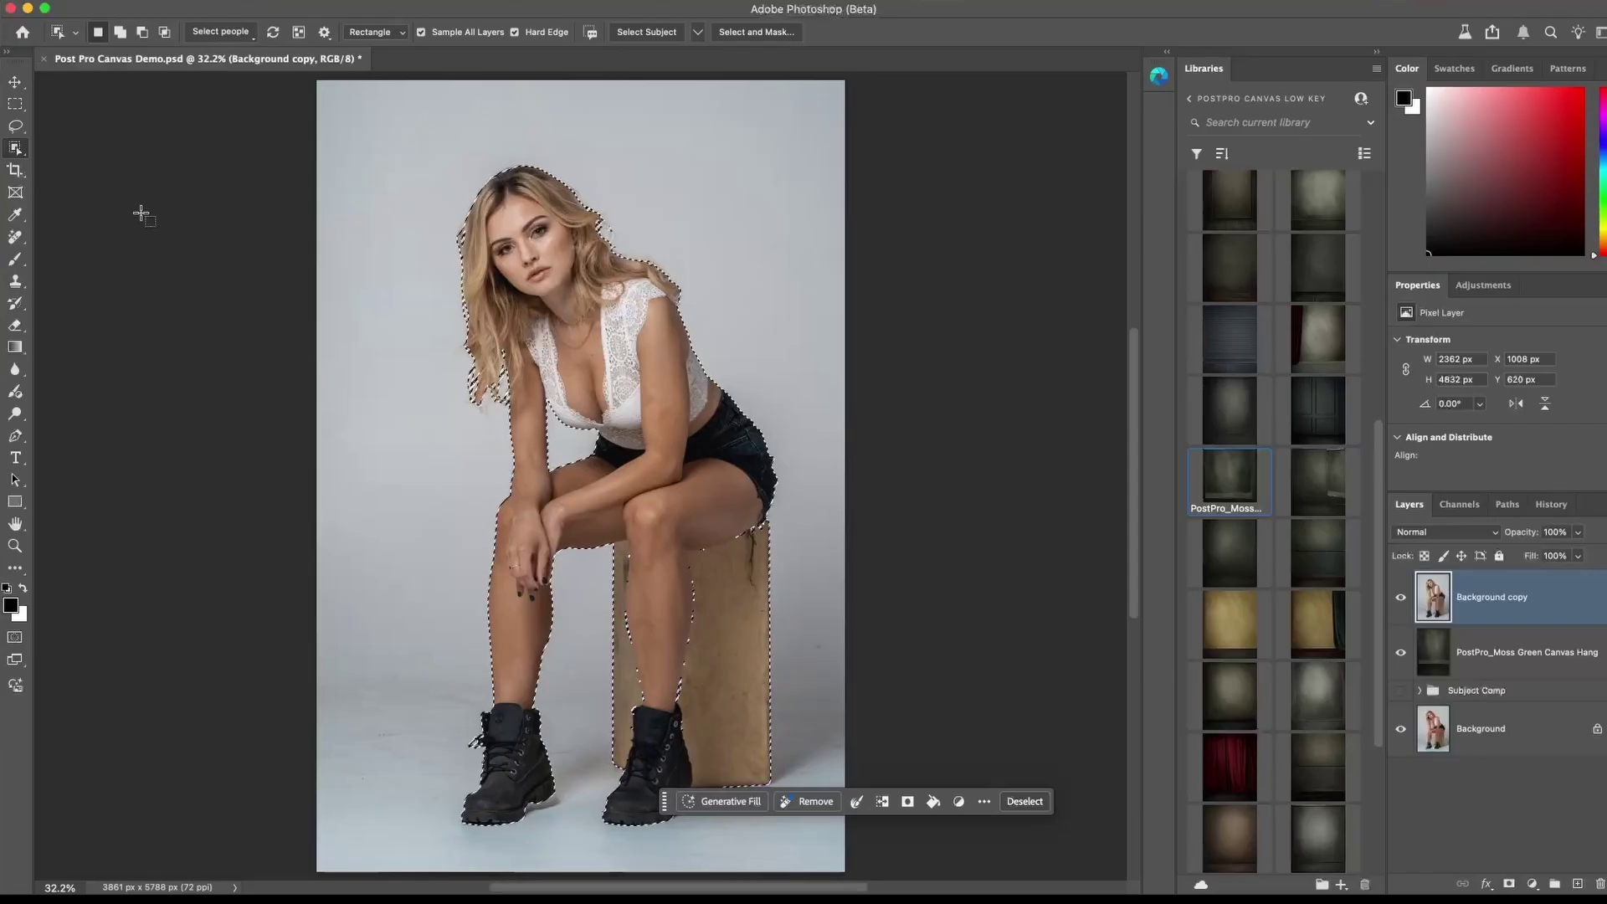
{"action": "left_click", "coordinate": [16, 125]}
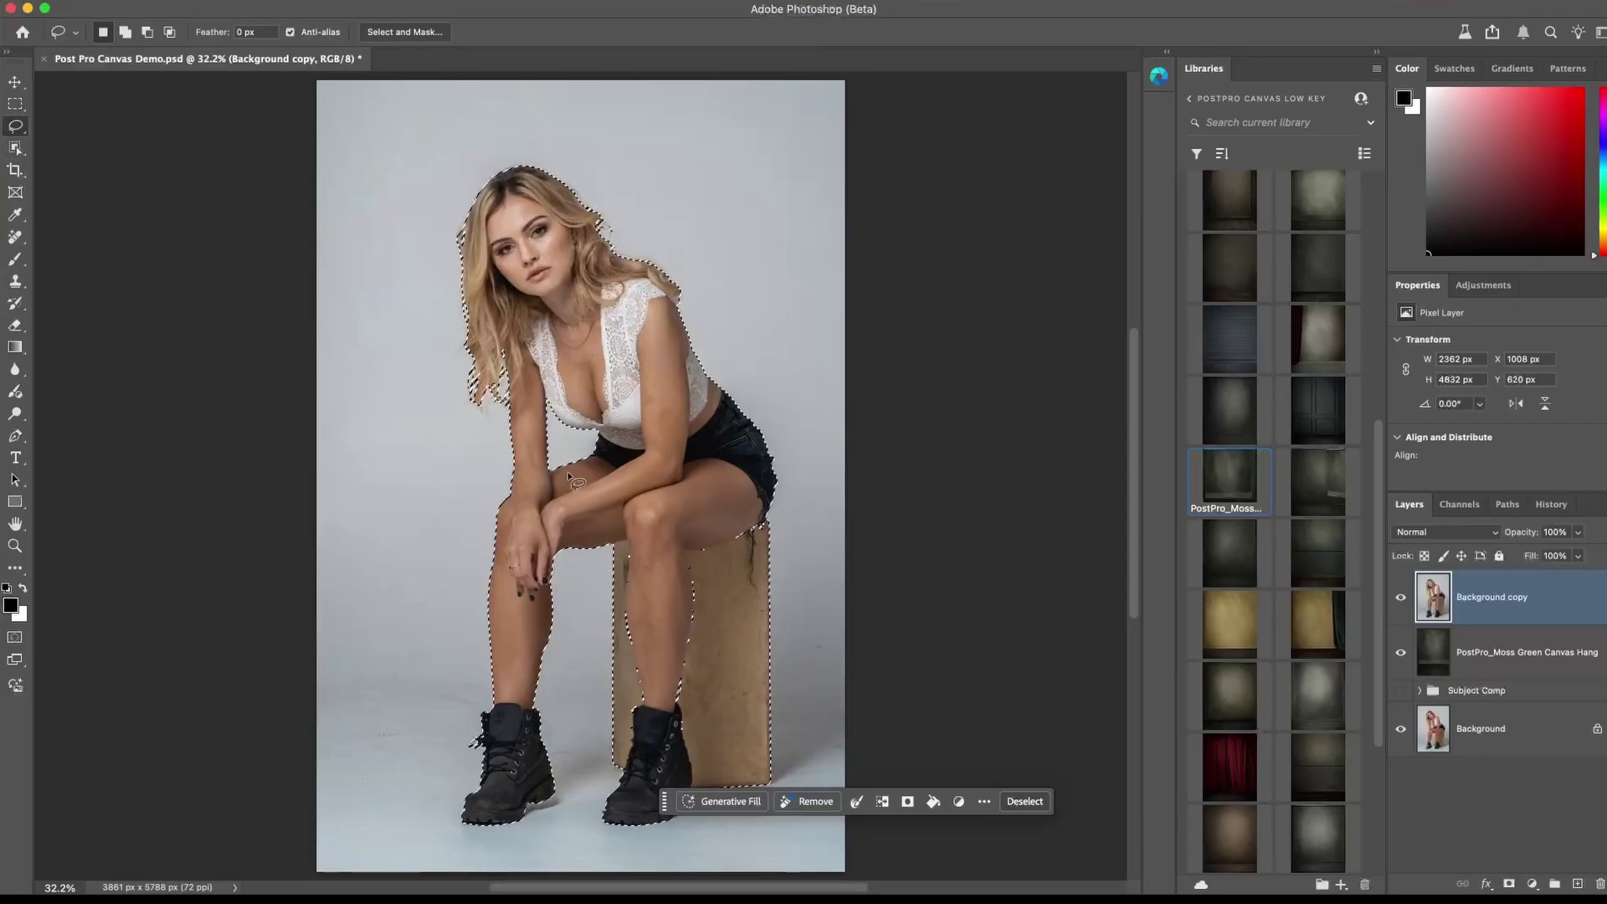
{"action": "mouse_move", "coordinate": [750, 500]}
{"action": "left_mouse_down"}
{"action": "mouse_move", "coordinate": [728, 699]}
{"action": "mouse_move", "coordinate": [655, 747]}
{"action": "mouse_move", "coordinate": [626, 742]}
{"action": "mouse_move", "coordinate": [635, 509]}
{"action": "mouse_move", "coordinate": [720, 496]}
{"action": "left_mouse_up"}
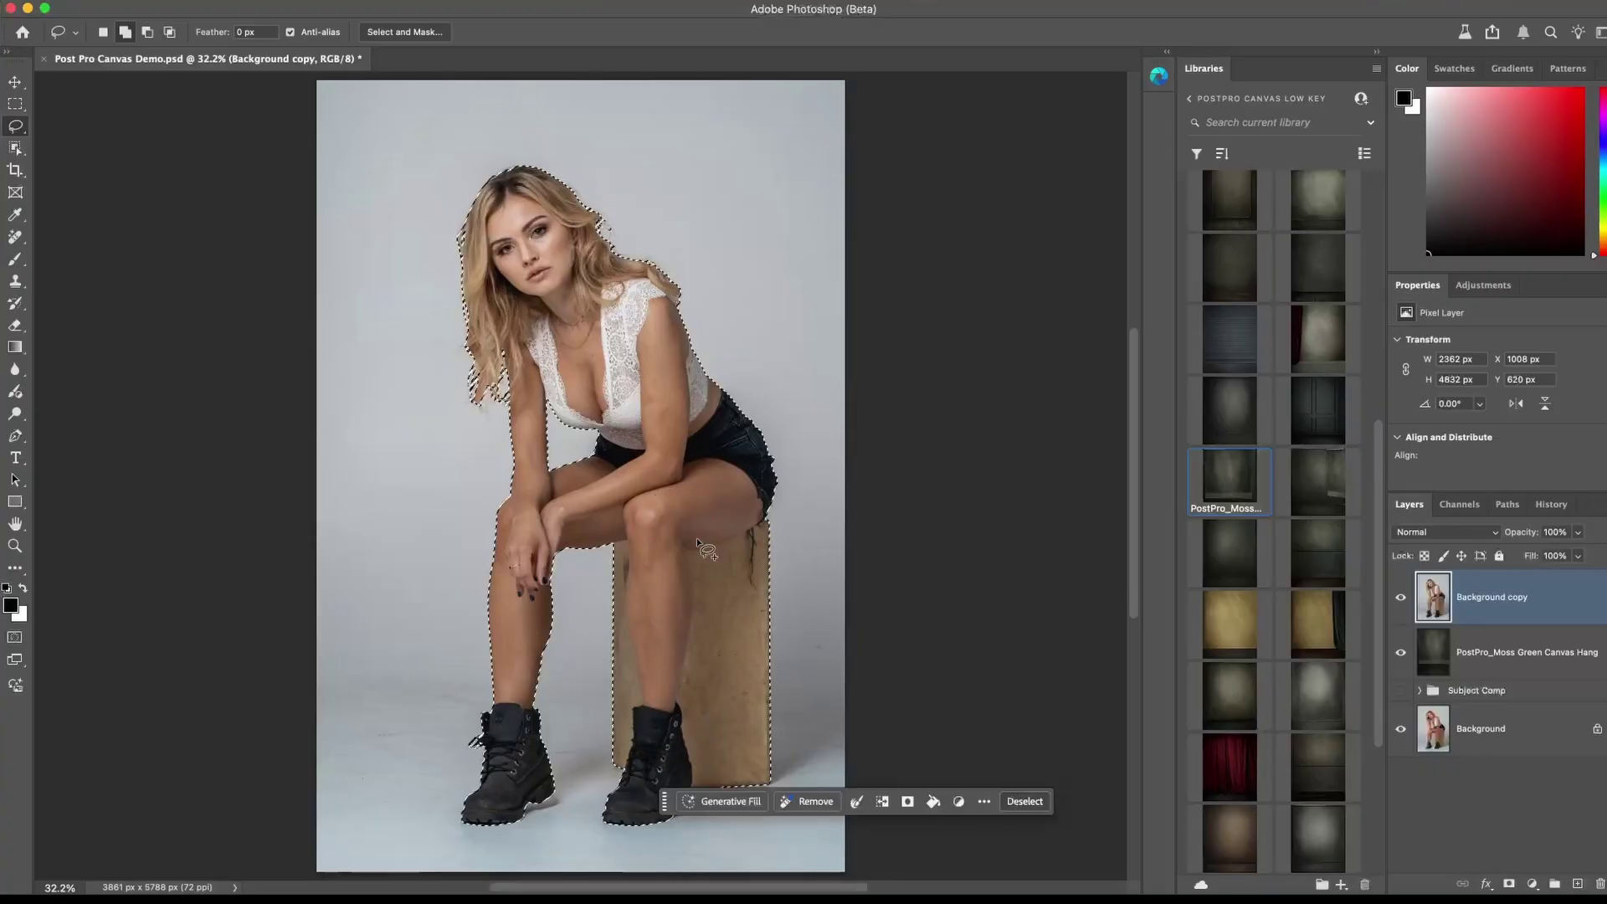
Mask the portrait from the selection and shift the moss backdrop lower in the frame
{"action": "left_click", "coordinate": [907, 802]}
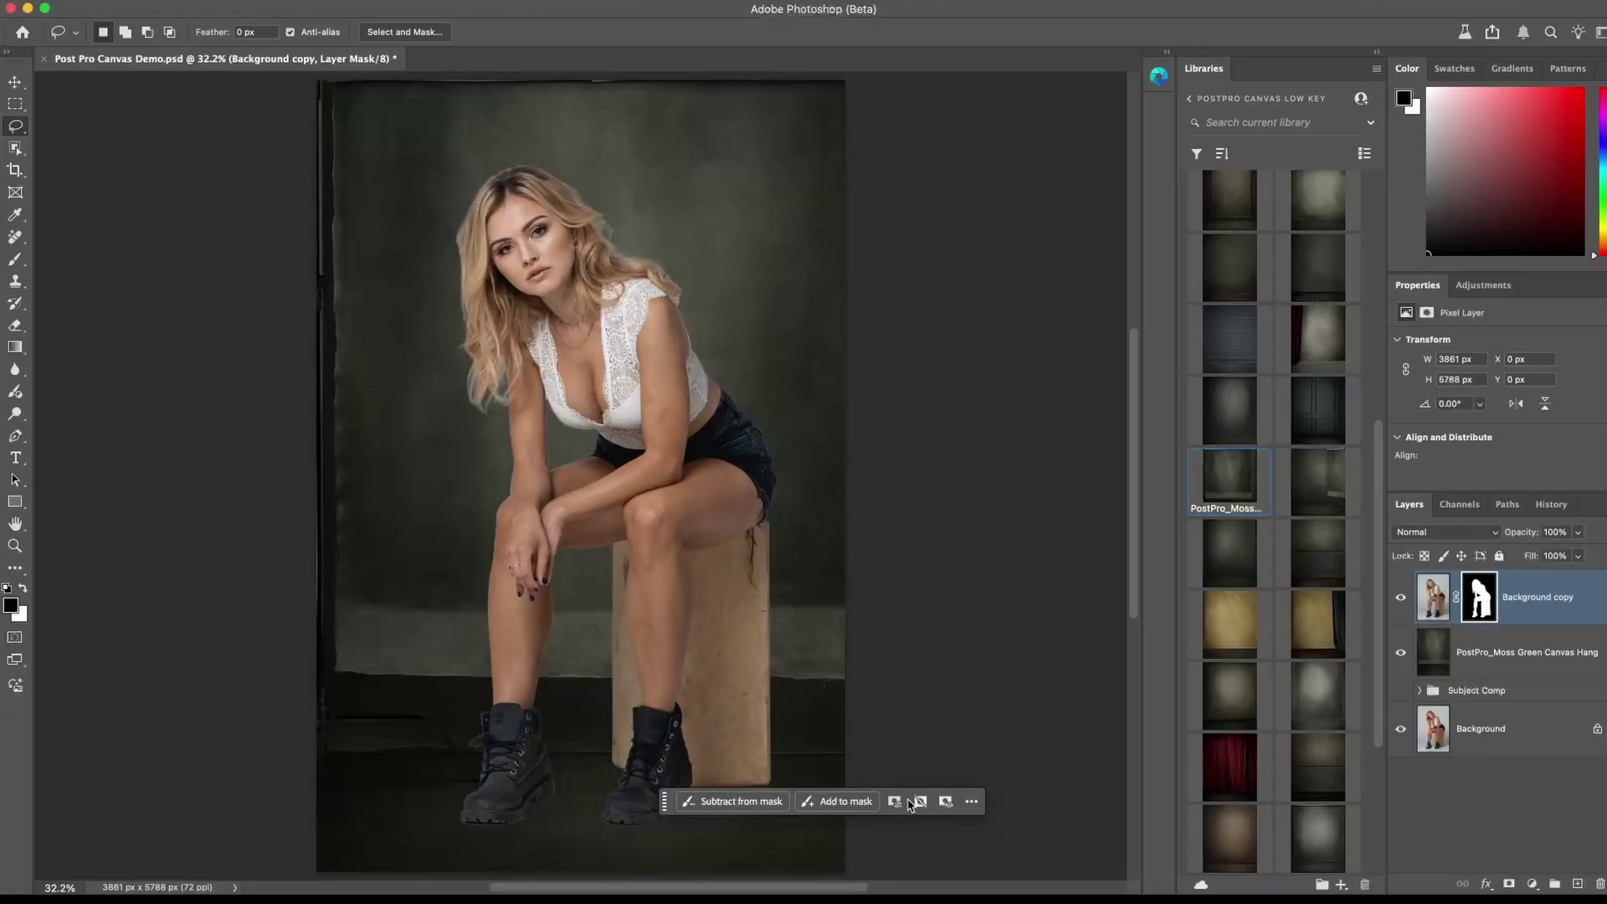
{"action": "left_click", "coordinate": [1501, 667]}
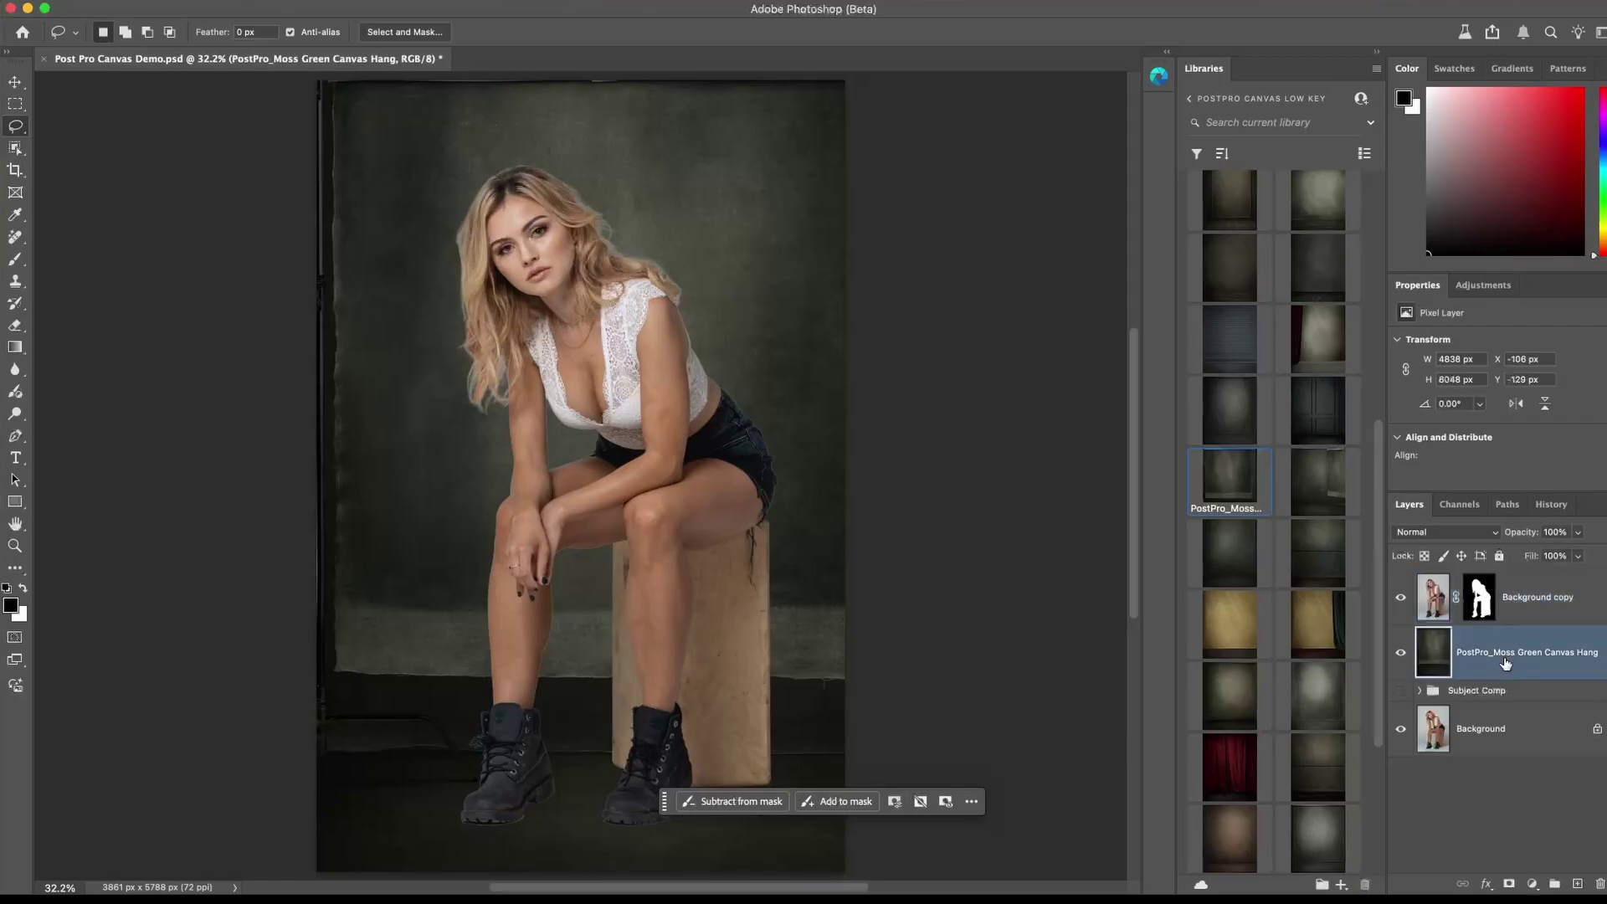
{"action": "left_click", "coordinate": [16, 81]}
{"action": "left_click_drag", "start_coordinate": [787, 565], "coordinate": [800, 570]}
Enlarge the moss backdrop to about 103.5% and reposition it
{"action": "key", "text": "super+minus"}
{"action": "key", "text": "super+minus"}
{"action": "key", "text": "super+t"}
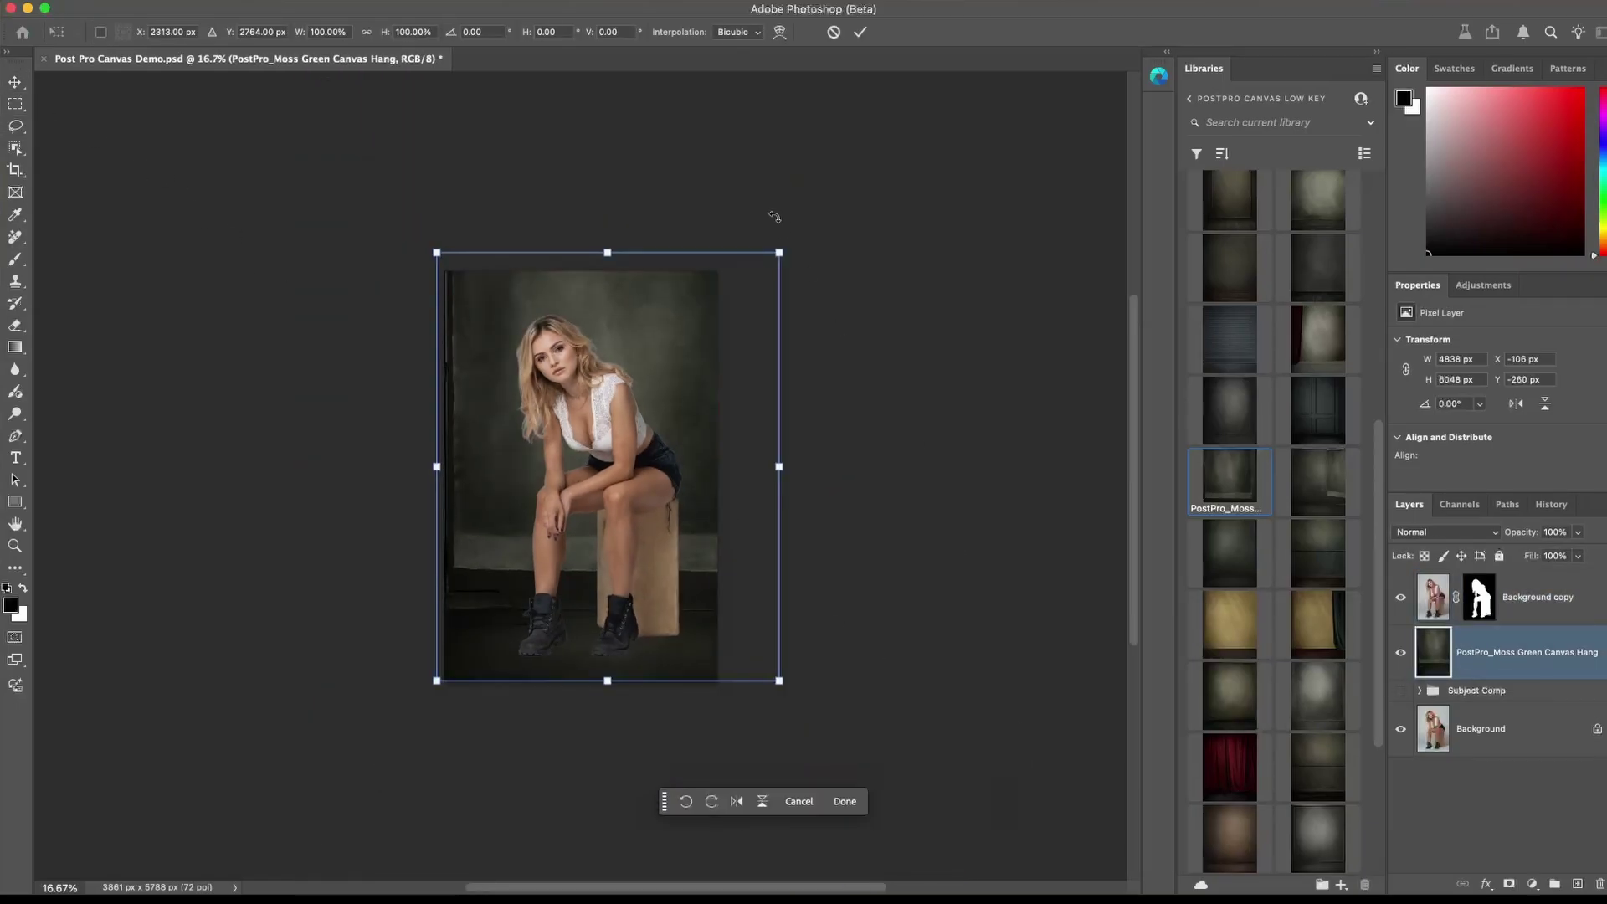
{"action": "left_click_drag", "start_coordinate": [780, 252], "coordinate": [791, 237]}
{"action": "left_click_drag", "start_coordinate": [617, 398], "coordinate": [626, 403]}
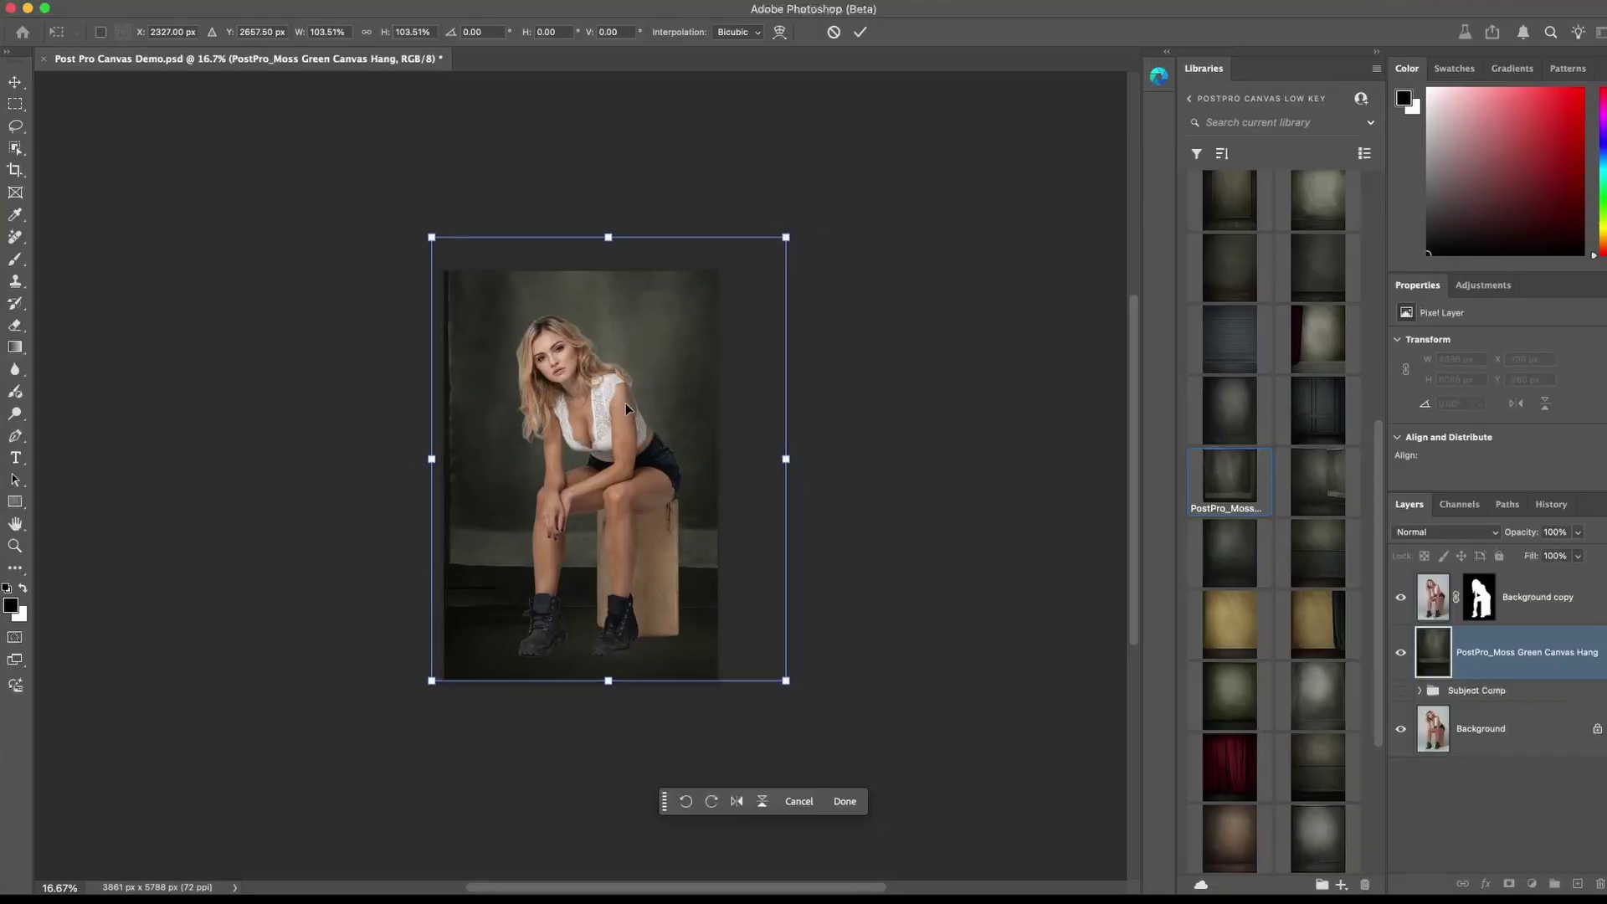
{"action": "key", "text": "Return"}
{"action": "key", "text": "super+0"}
Target Background copy and zoom and pan around the face to inspect the cutout edges
{"action": "key", "text": "alt+bracketright"}
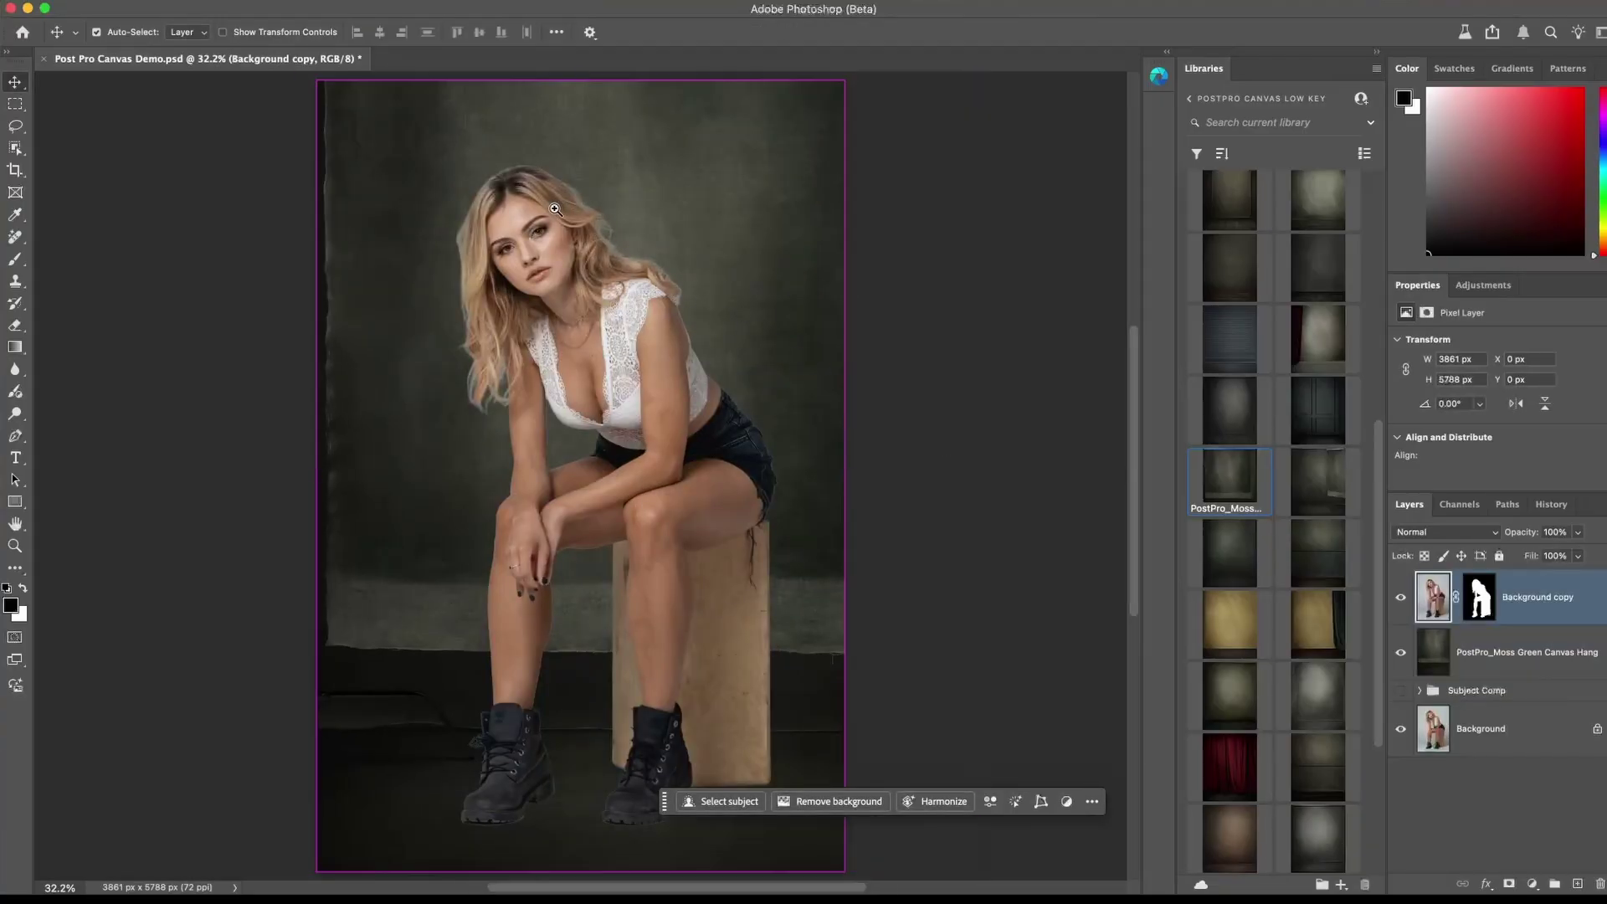
{"action": "scroll", "coordinate": [584, 257], "scroll_direction": "up", "scroll_amount": 3}
{"action": "scroll", "coordinate": [584, 256], "scroll_direction": "up", "scroll_amount": 3}
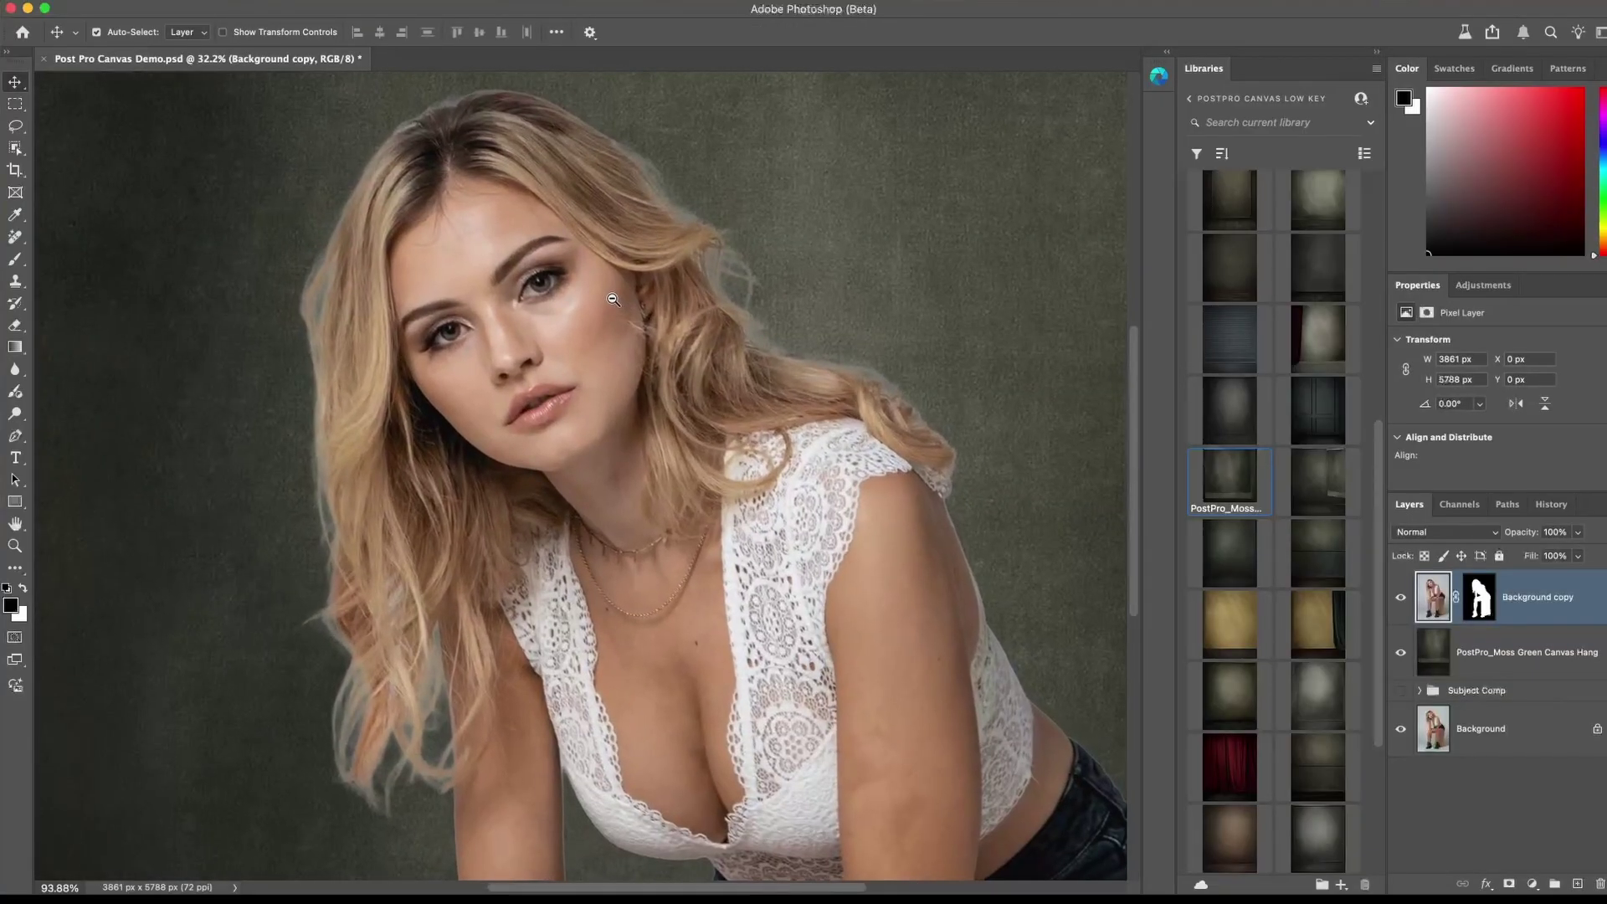
{"action": "scroll", "coordinate": [613, 299], "scroll_direction": "down", "scroll_amount": 5}
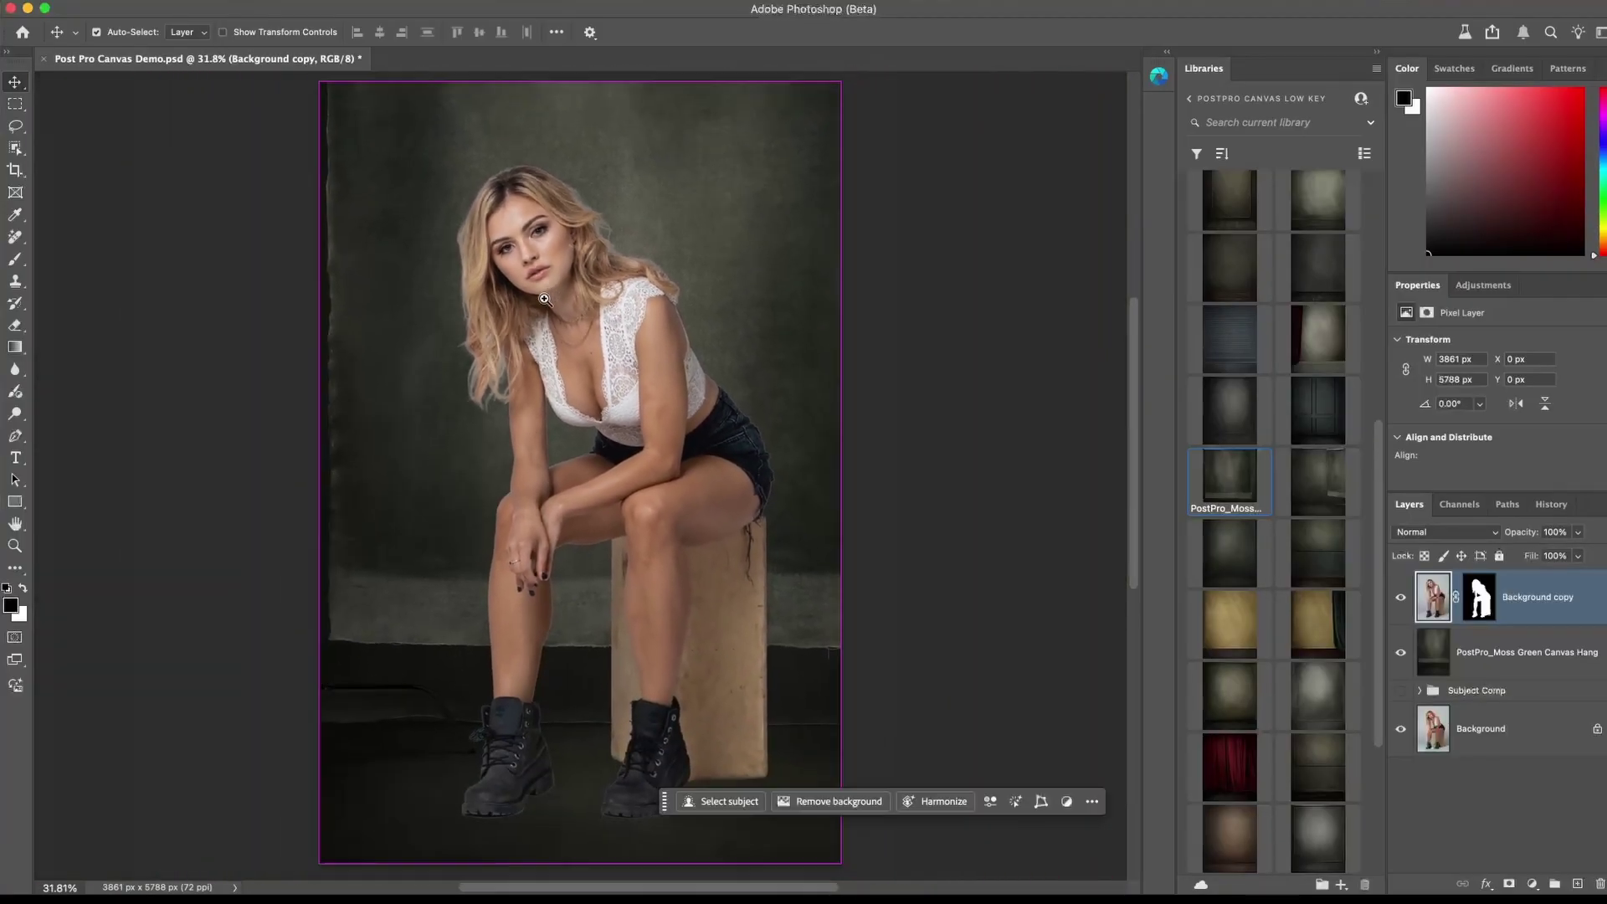
{"action": "left_click_drag", "start_coordinate": [631, 645], "coordinate": [724, 540]}
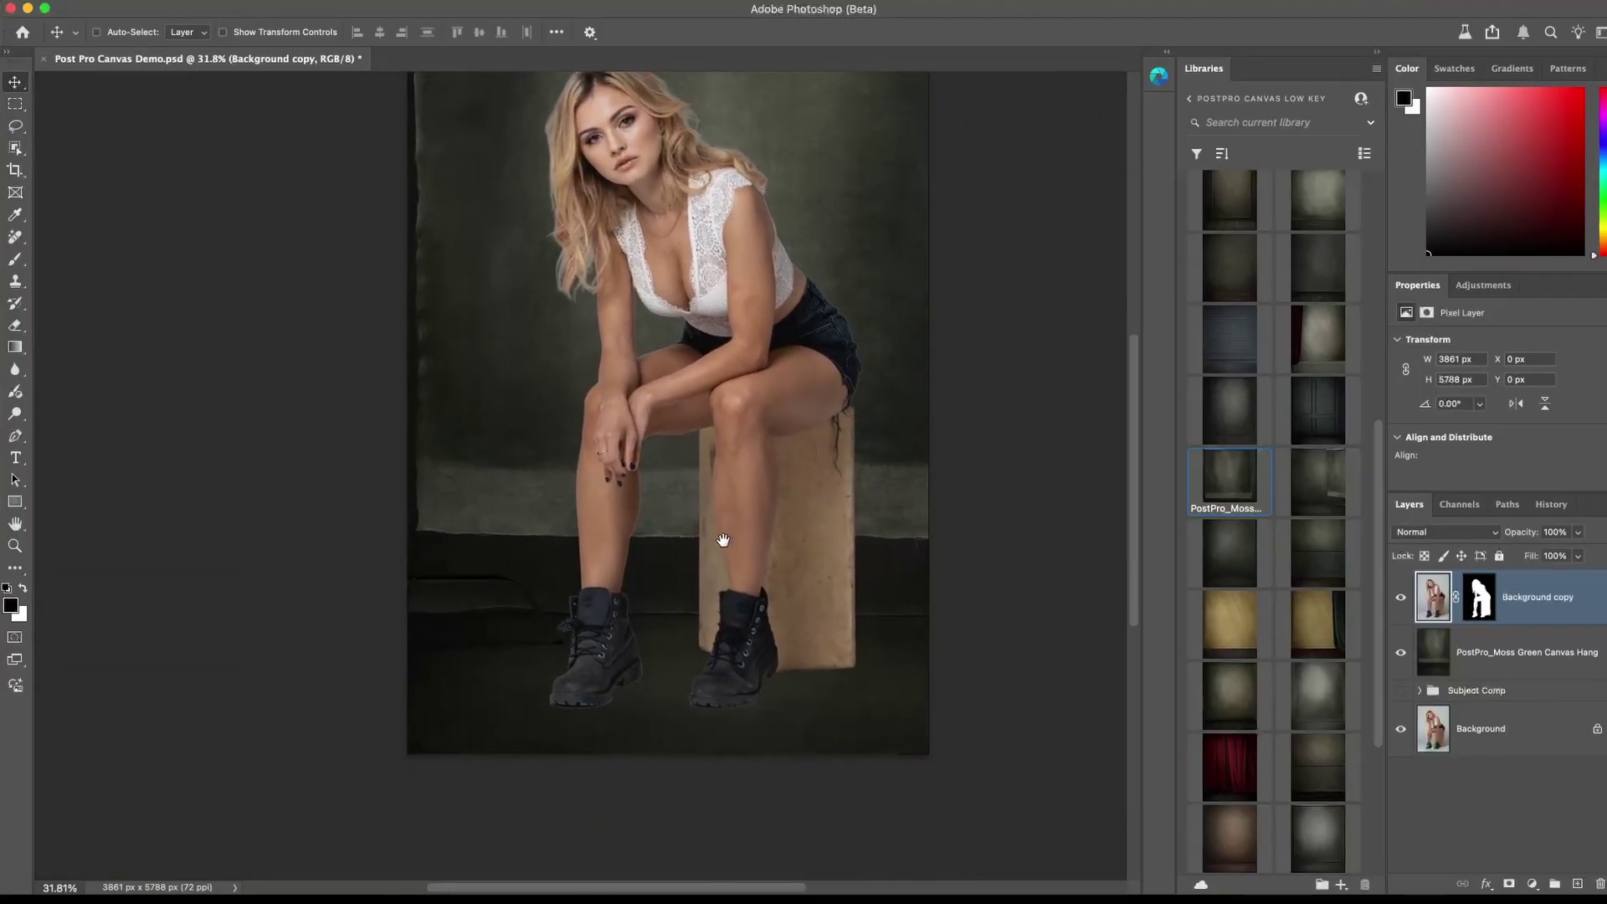
{"action": "key", "text": "super+0"}
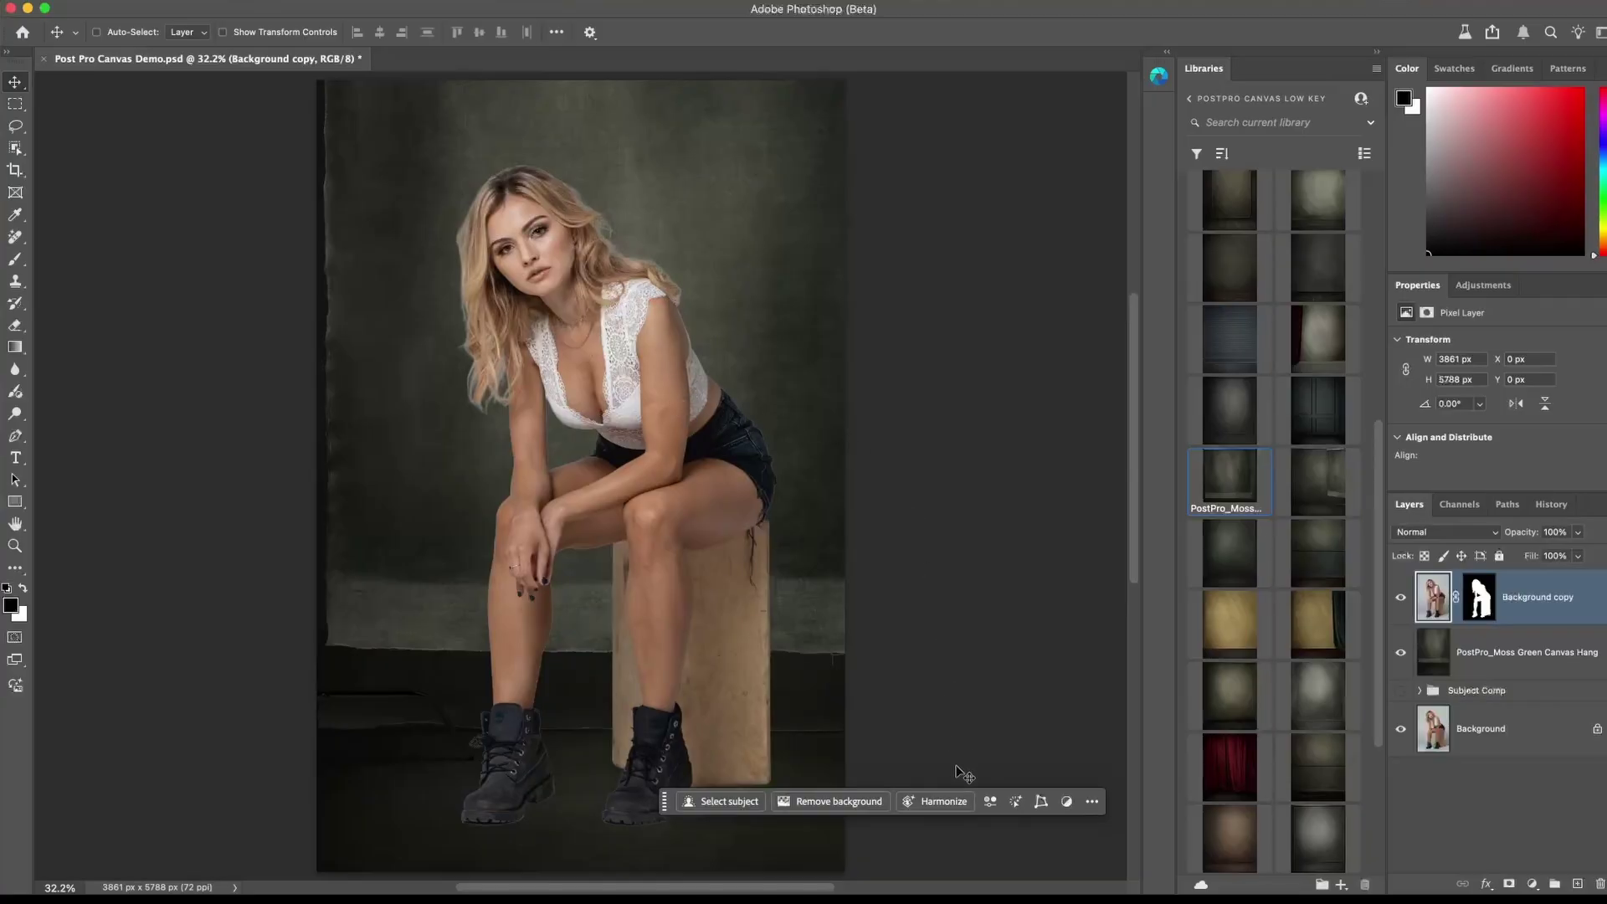
Harmonize the model's lighting, preview variations 2 and 3, and settle on variation 1
{"action": "left_click", "coordinate": [960, 803]}
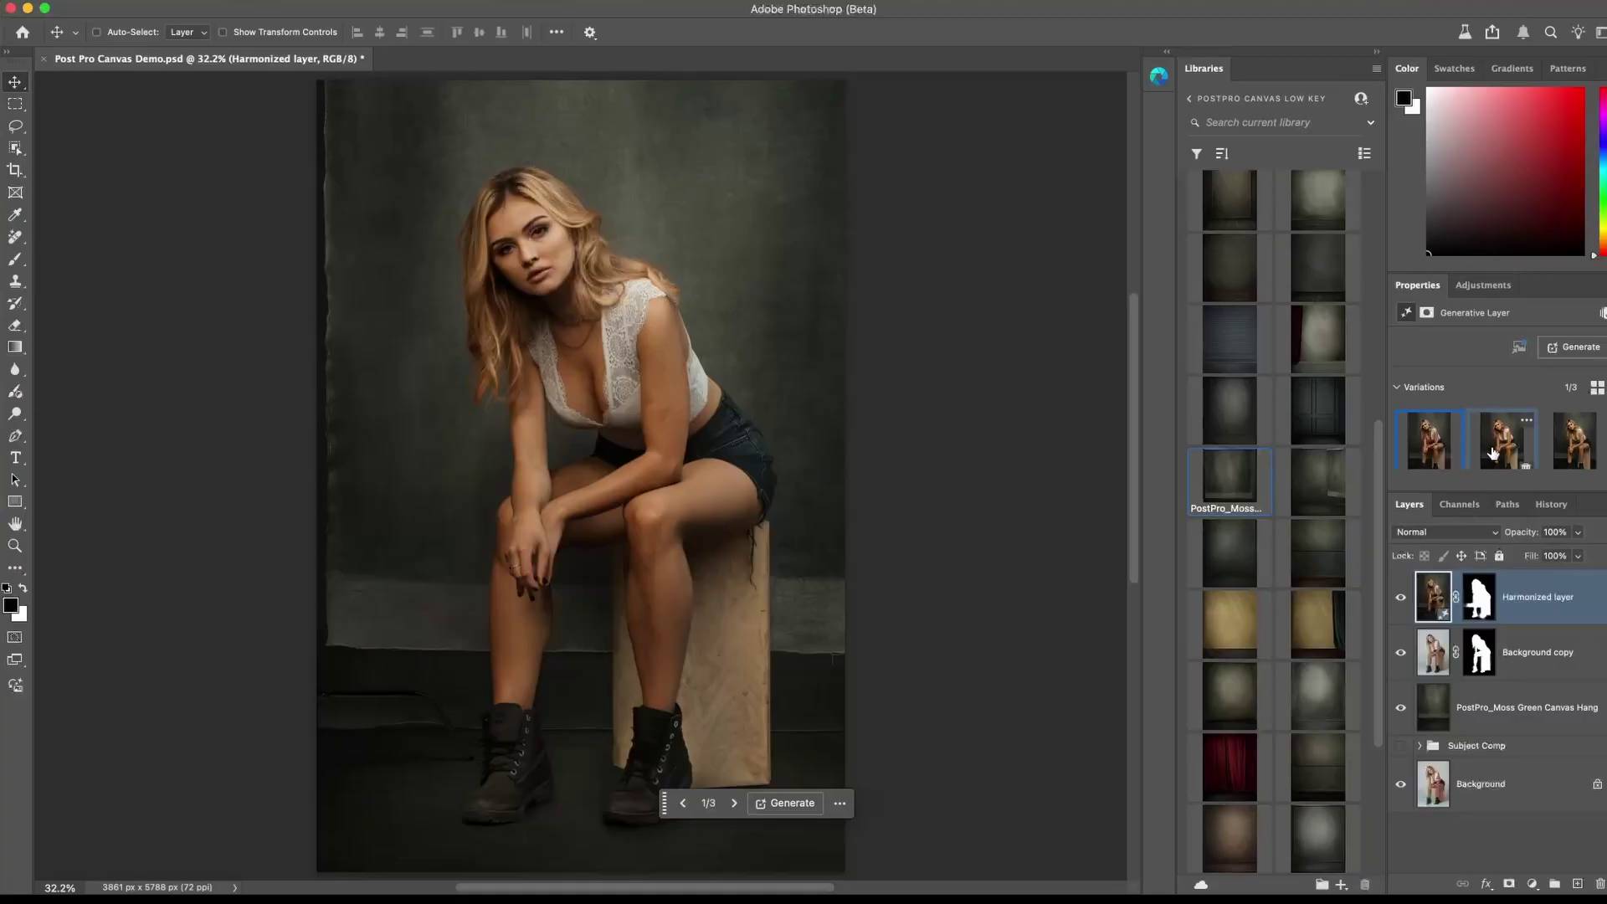
{"action": "left_click", "coordinate": [1496, 443]}
{"action": "left_click", "coordinate": [1572, 444]}
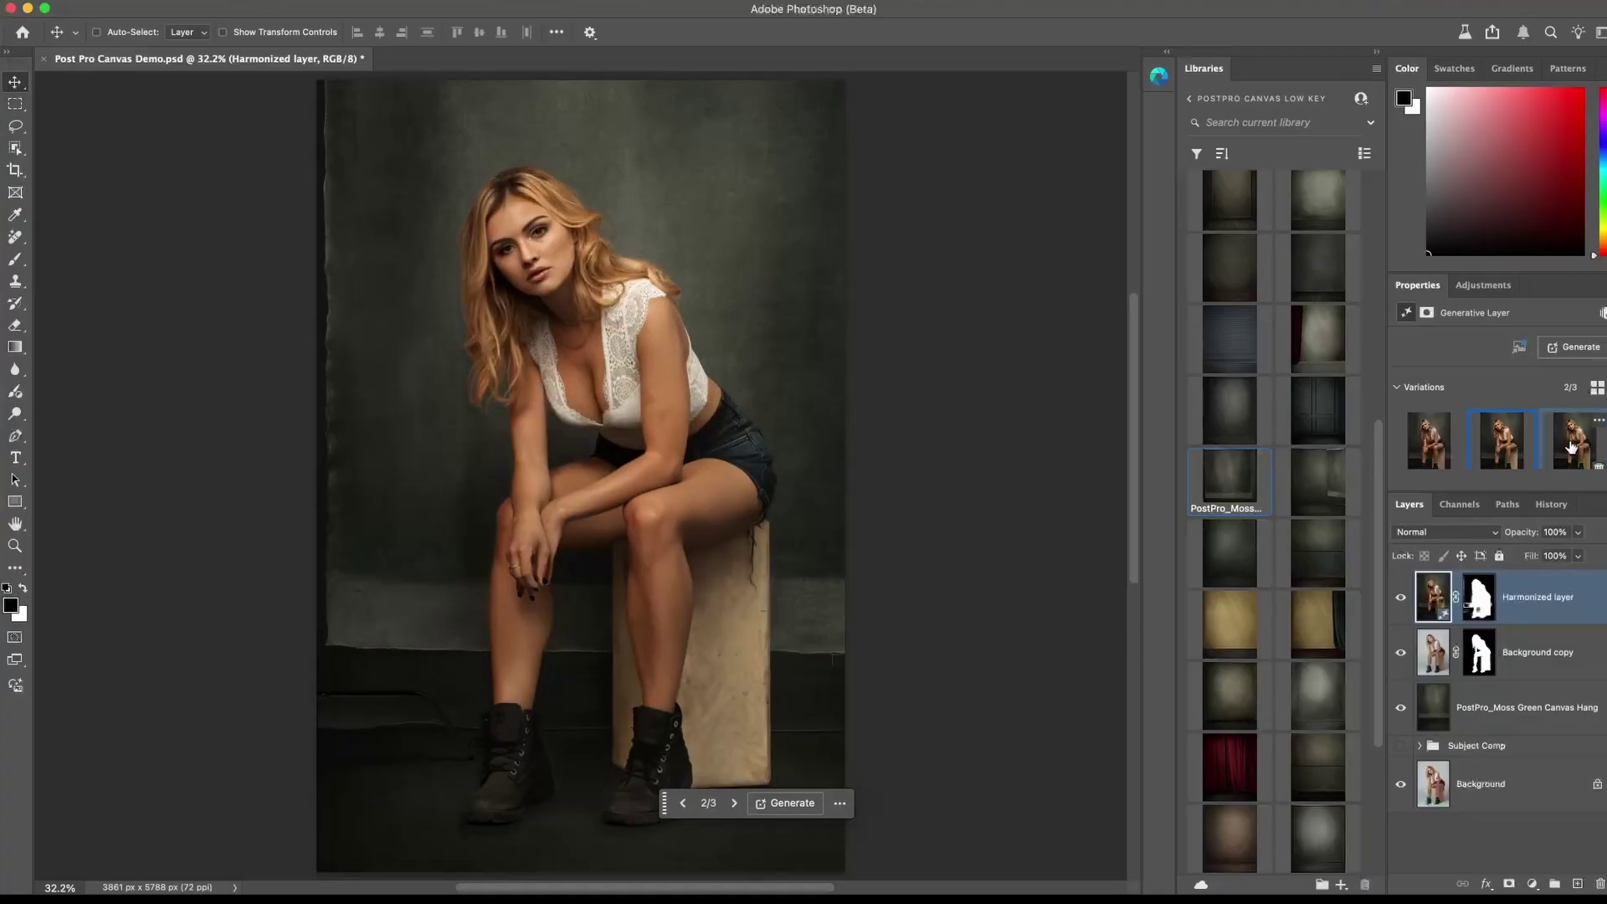
{"action": "left_click", "coordinate": [1423, 448]}
Zoom to the face and toggle the Harmonized layer off and on to compare
{"action": "left_click_drag", "start_coordinate": [525, 242], "coordinate": [681, 388]}
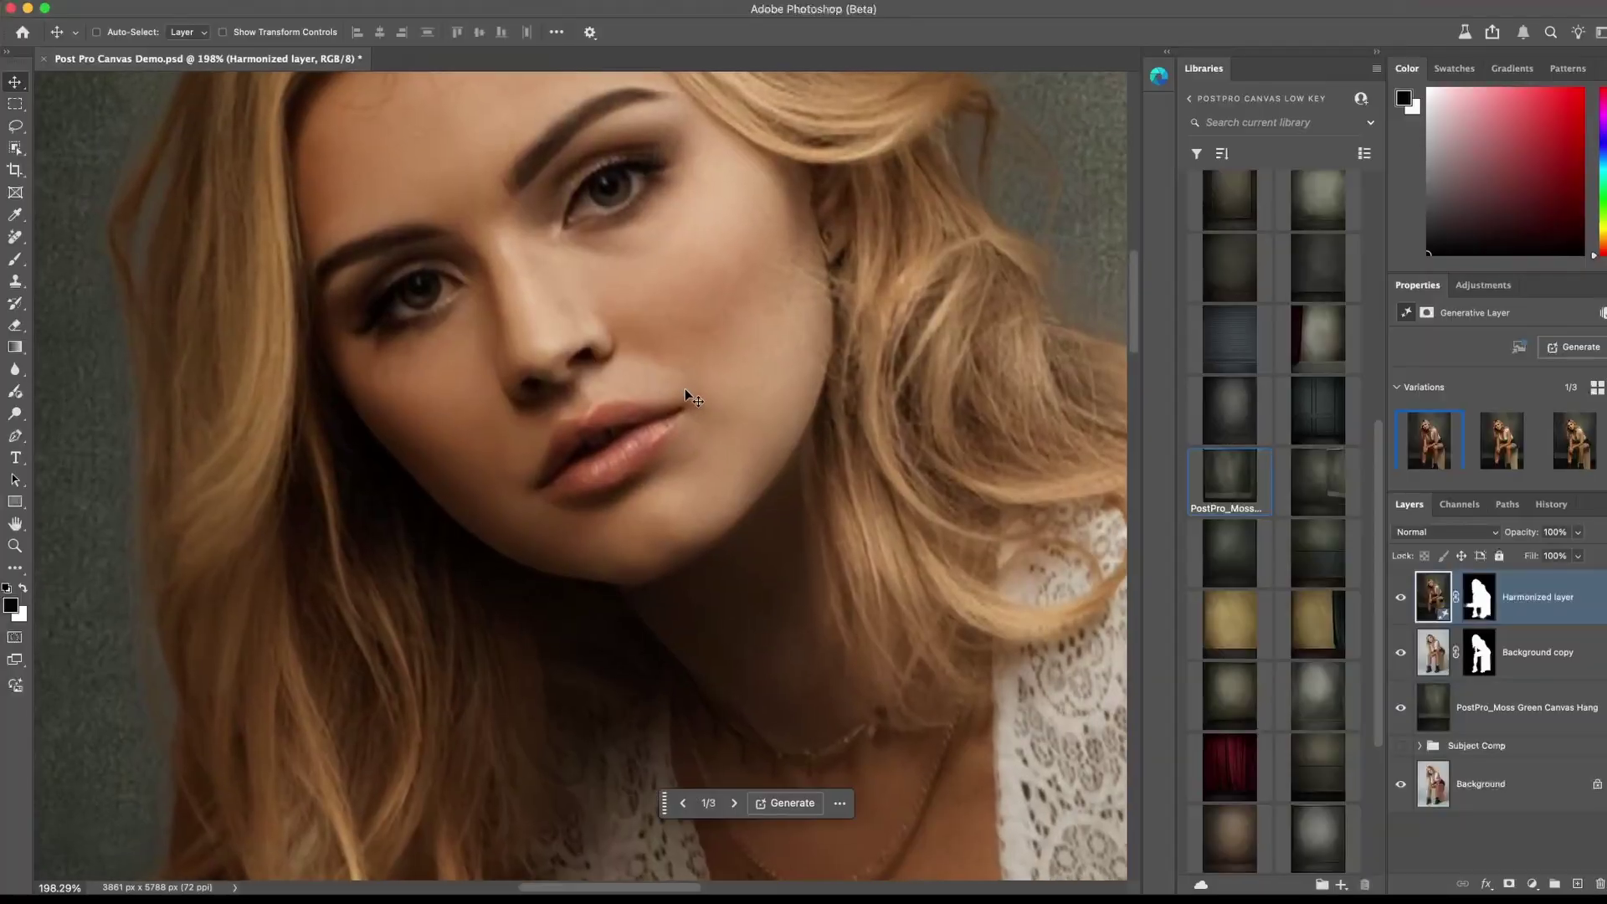
{"action": "left_click", "coordinate": [1400, 598]}
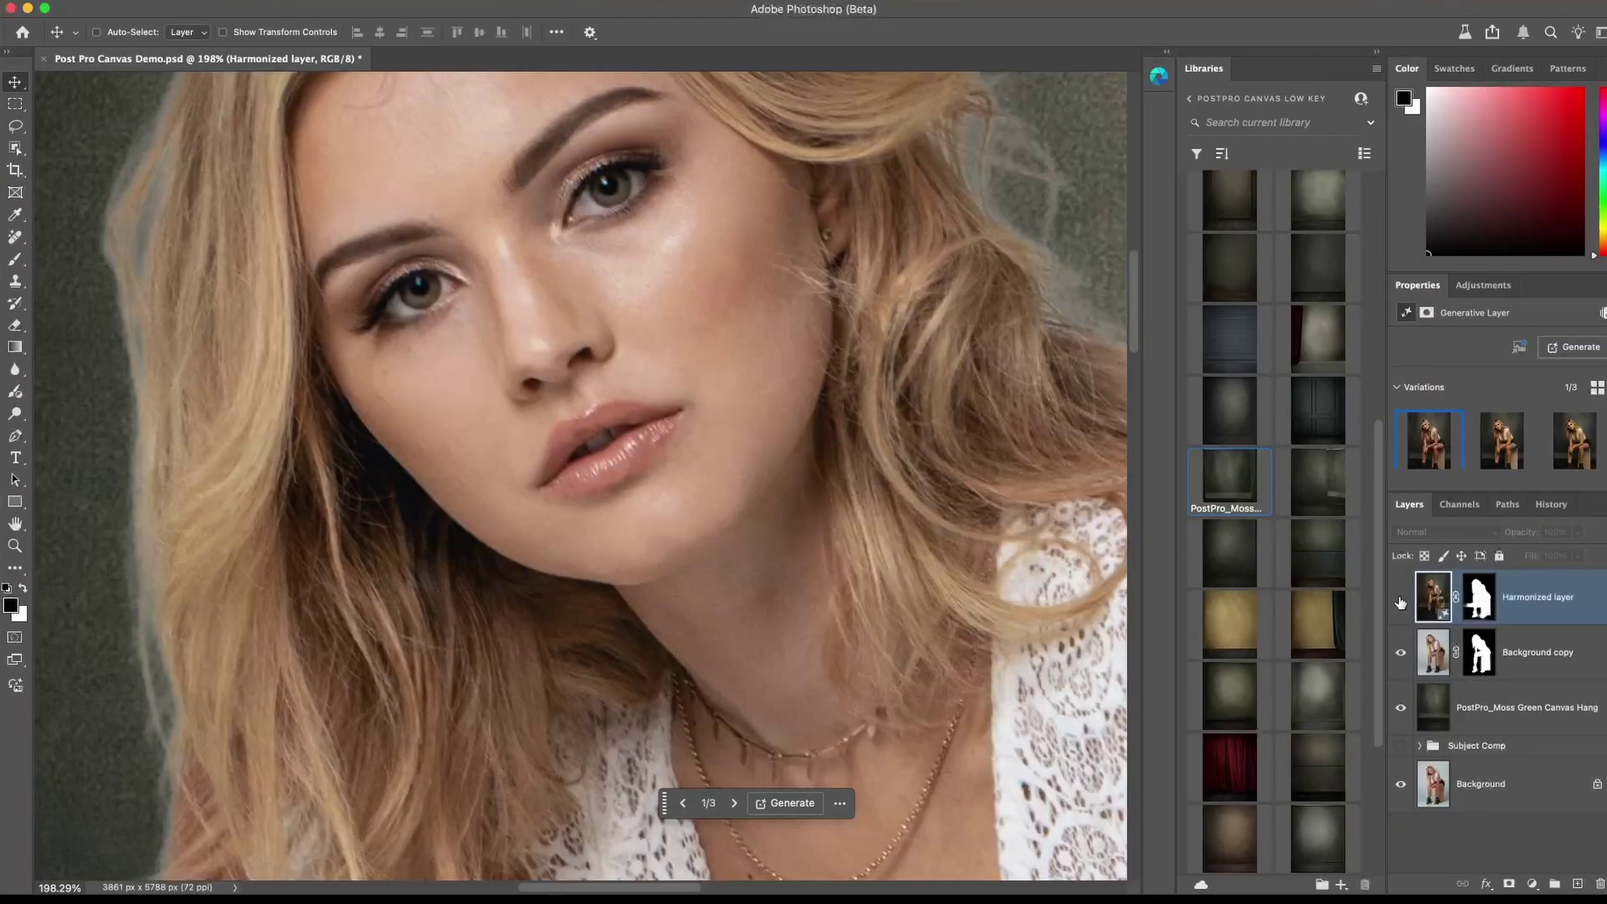
{"action": "left_click", "coordinate": [1399, 599]}
{"action": "key", "text": "super+0"}
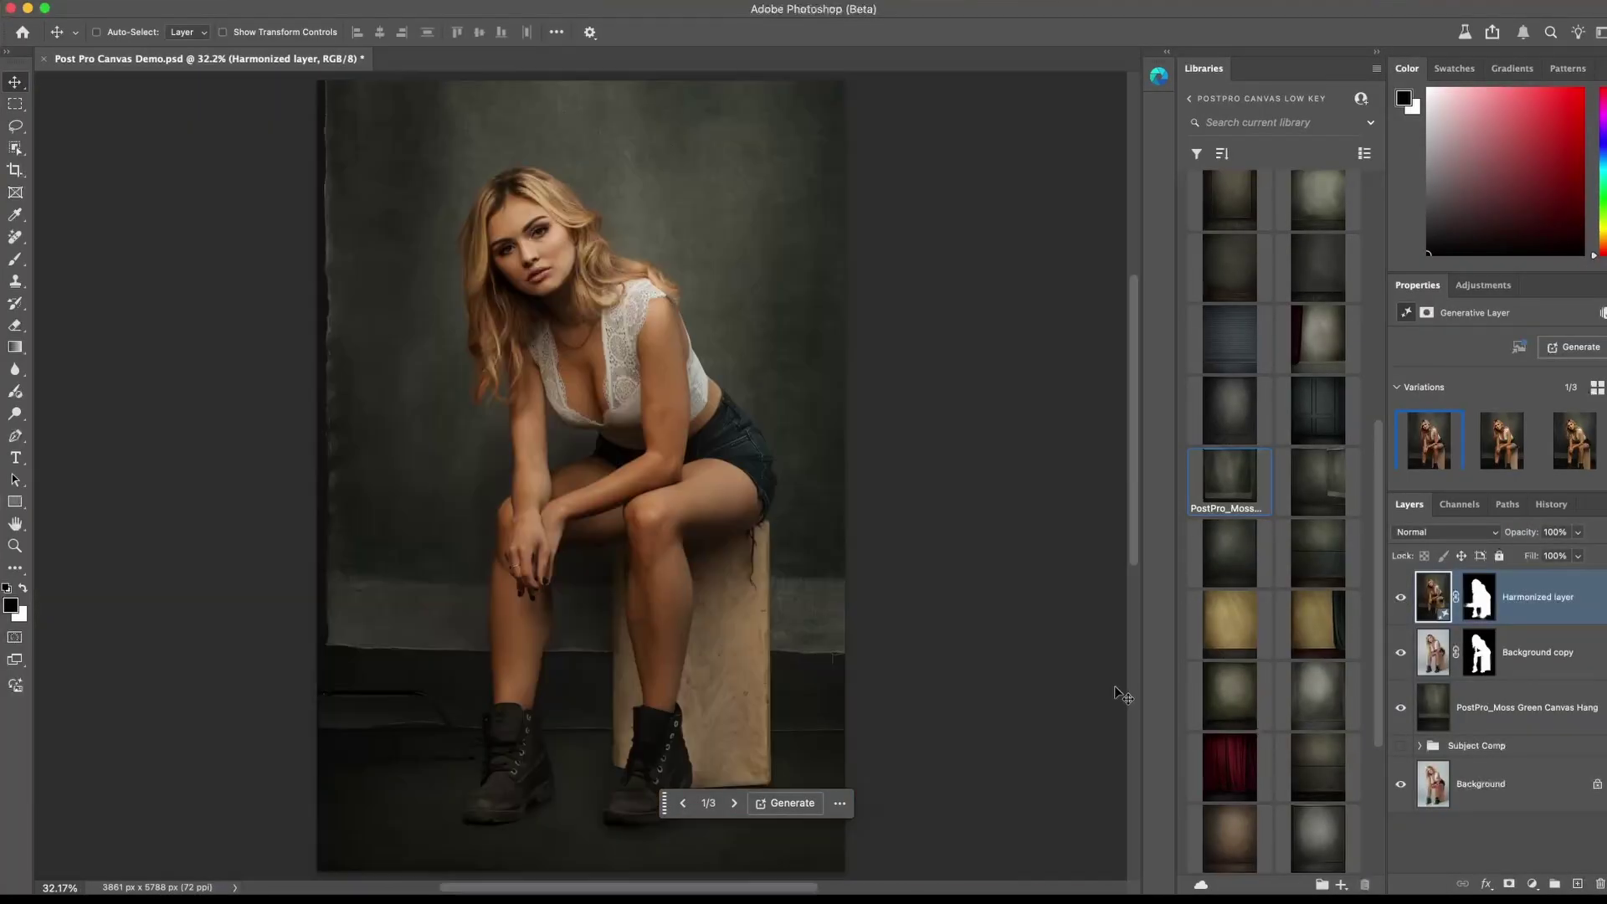
Move Background copy above the Harmonized layer into Group 1 and give it an inverted black mask
{"action": "left_click", "coordinate": [1434, 666], "text": "shift"}
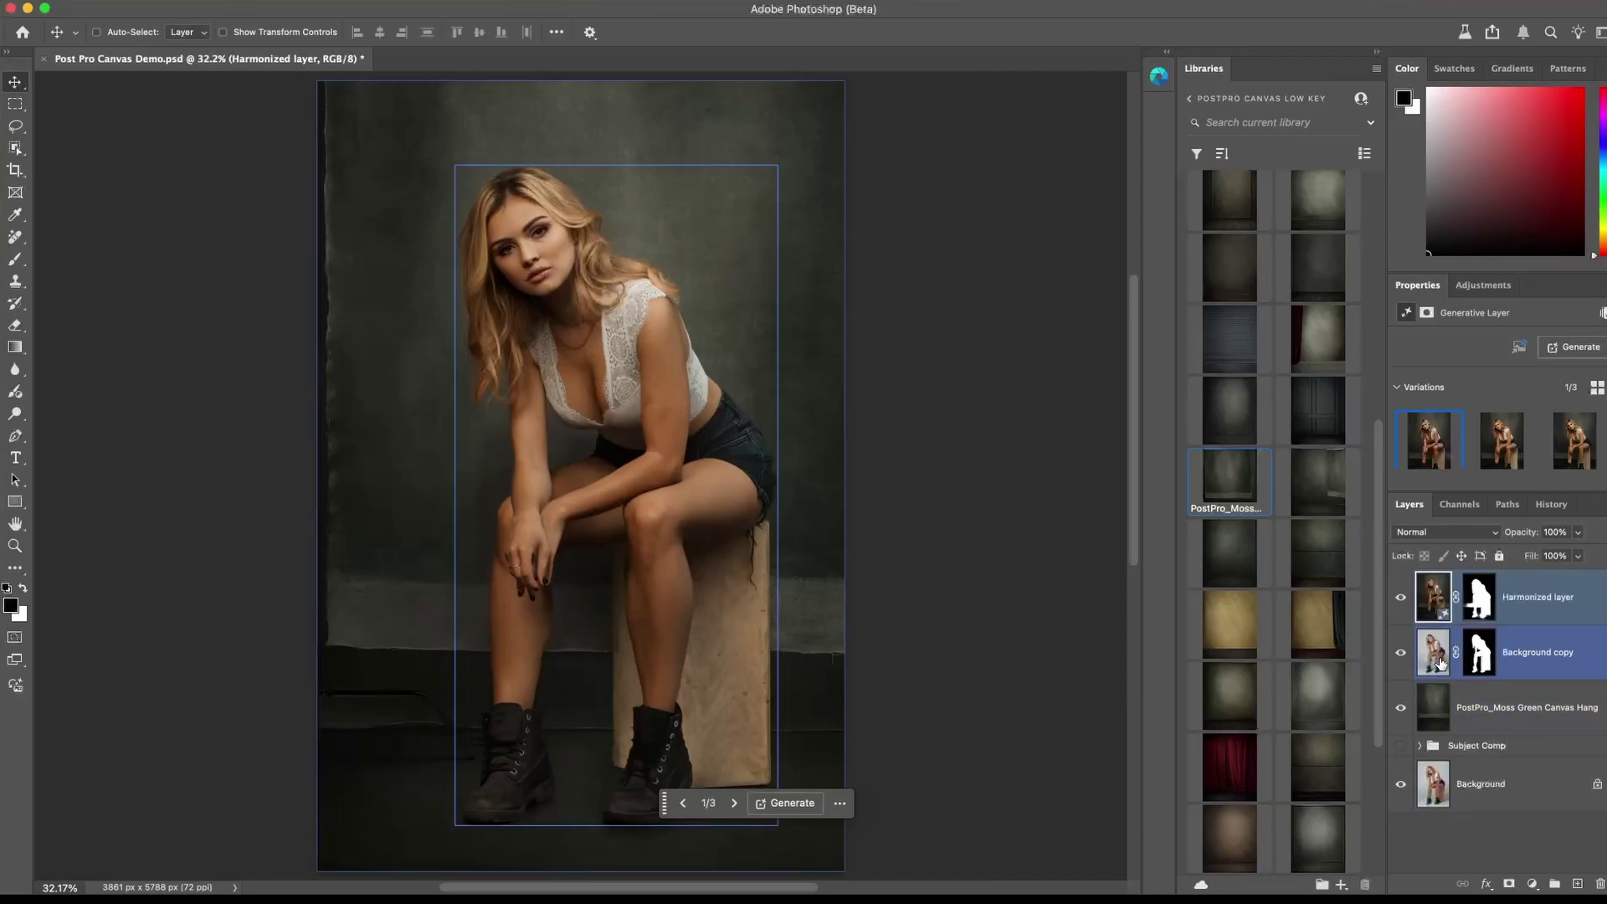
{"action": "left_click", "coordinate": [1440, 664]}
{"action": "left_click_drag", "start_coordinate": [1439, 664], "coordinate": [1554, 883]}
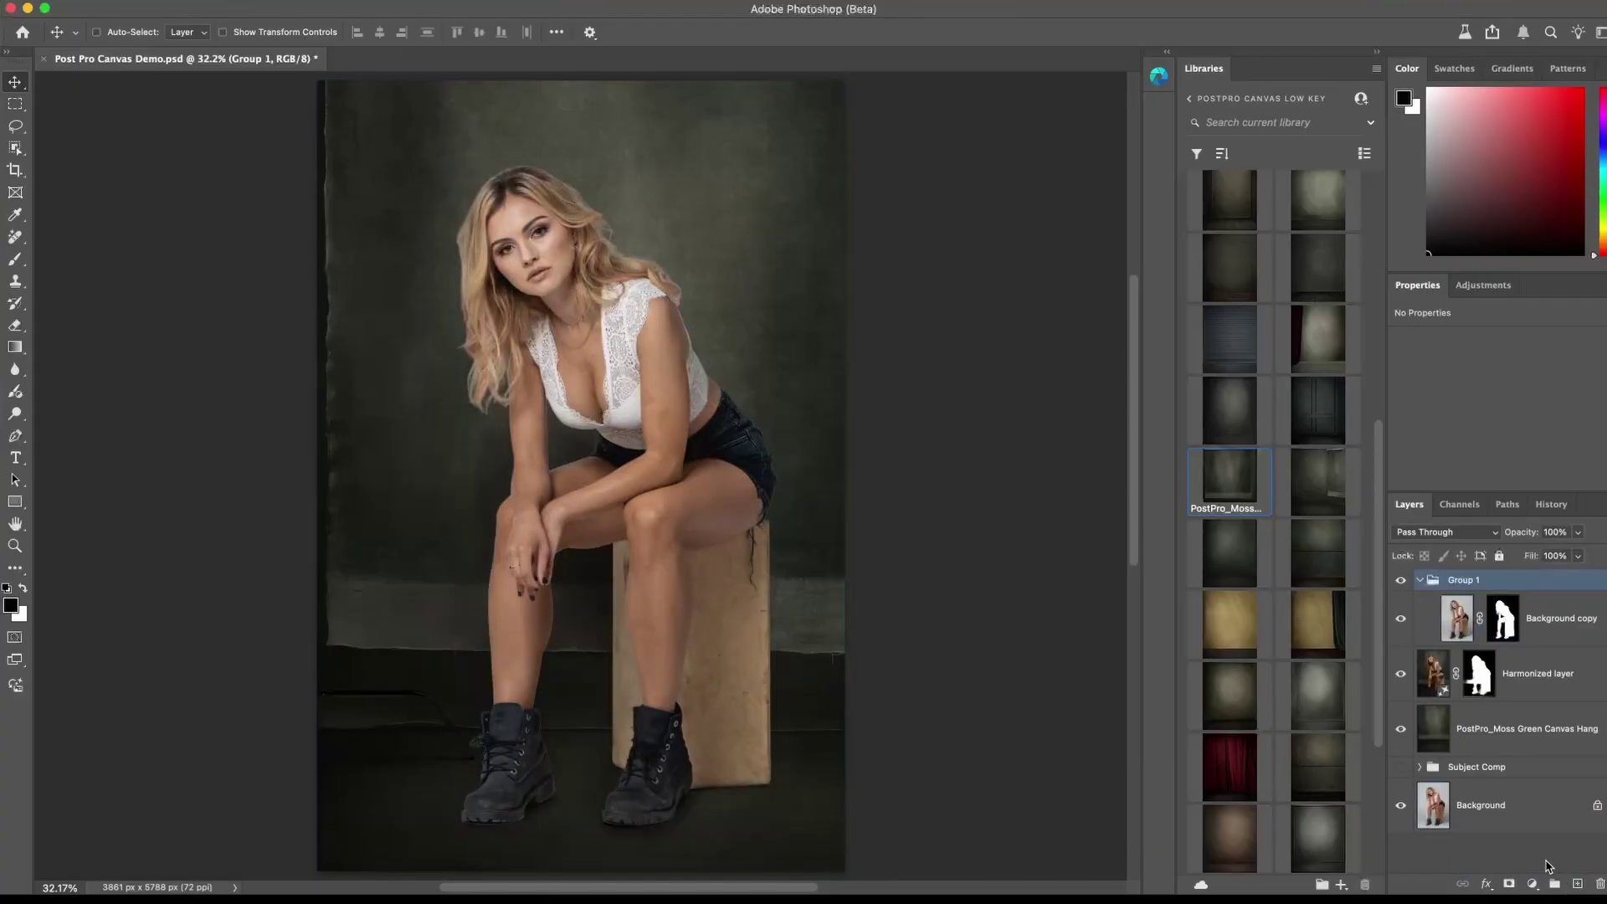
{"action": "left_click", "coordinate": [1510, 884]}
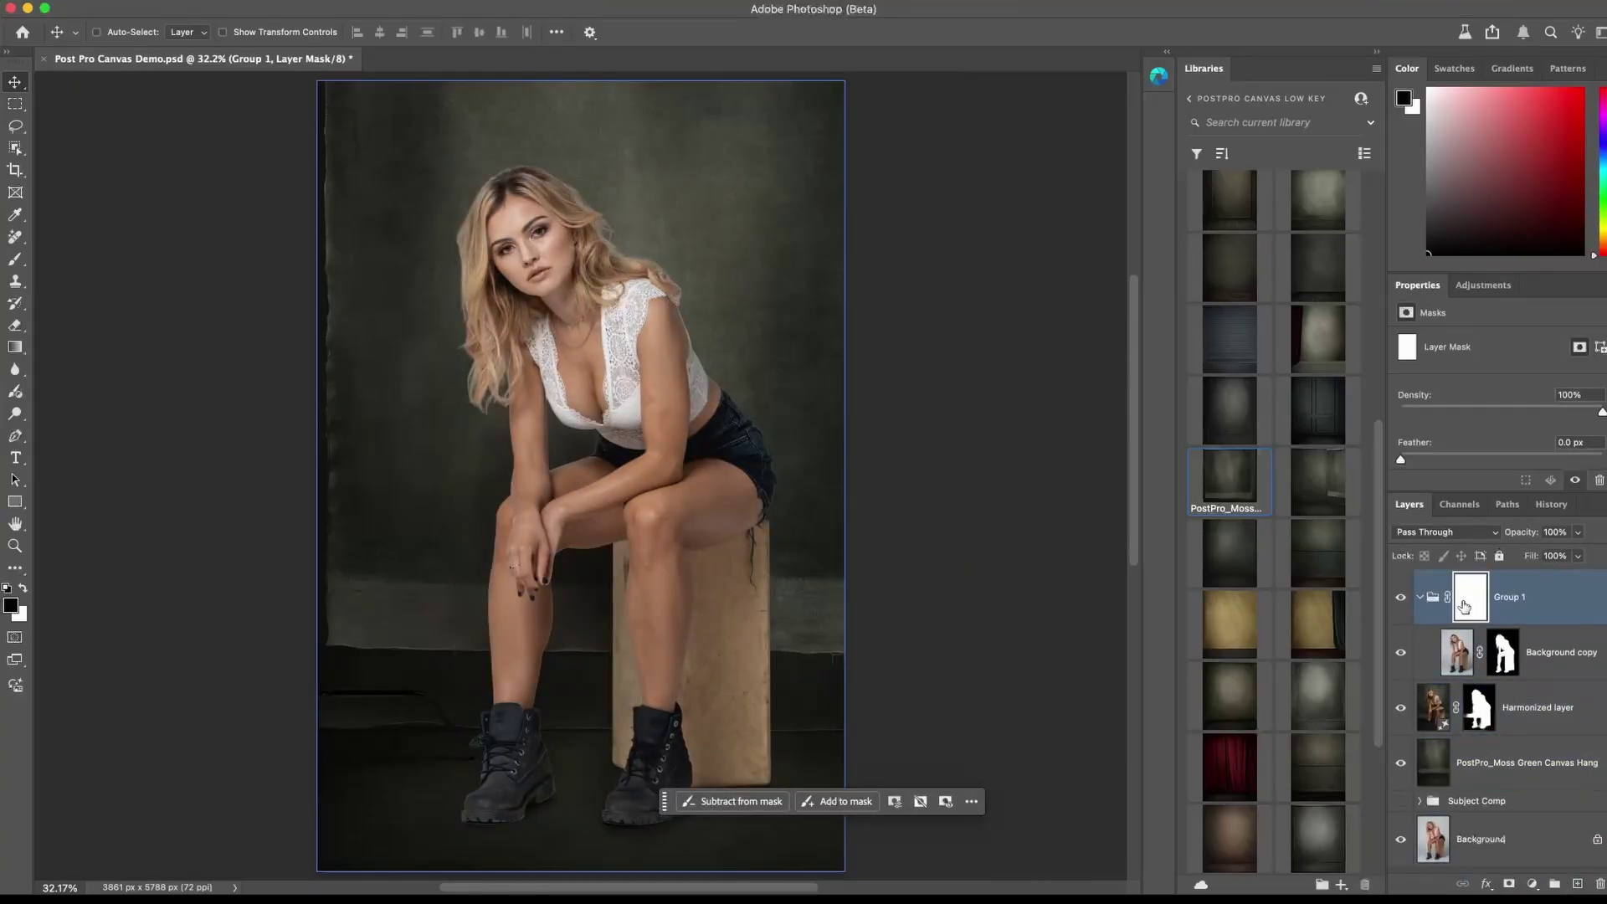
{"action": "key", "text": "super+i"}
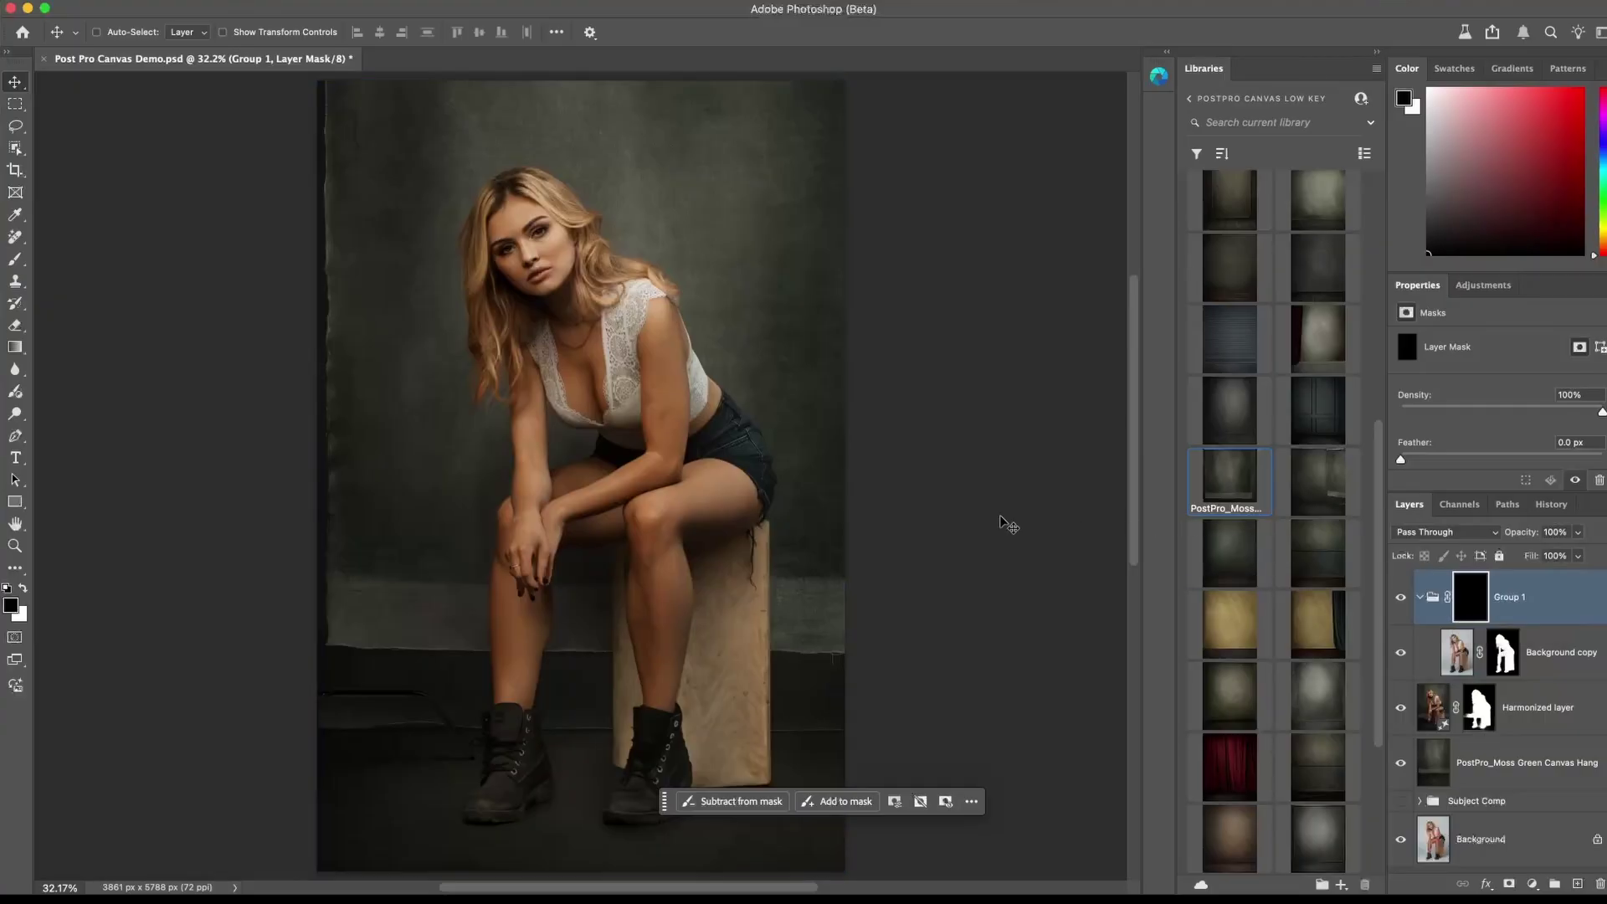
Paint white with a roughly 754 px brush over the subject on Group 1's mask
{"action": "left_click", "coordinate": [15, 259]}
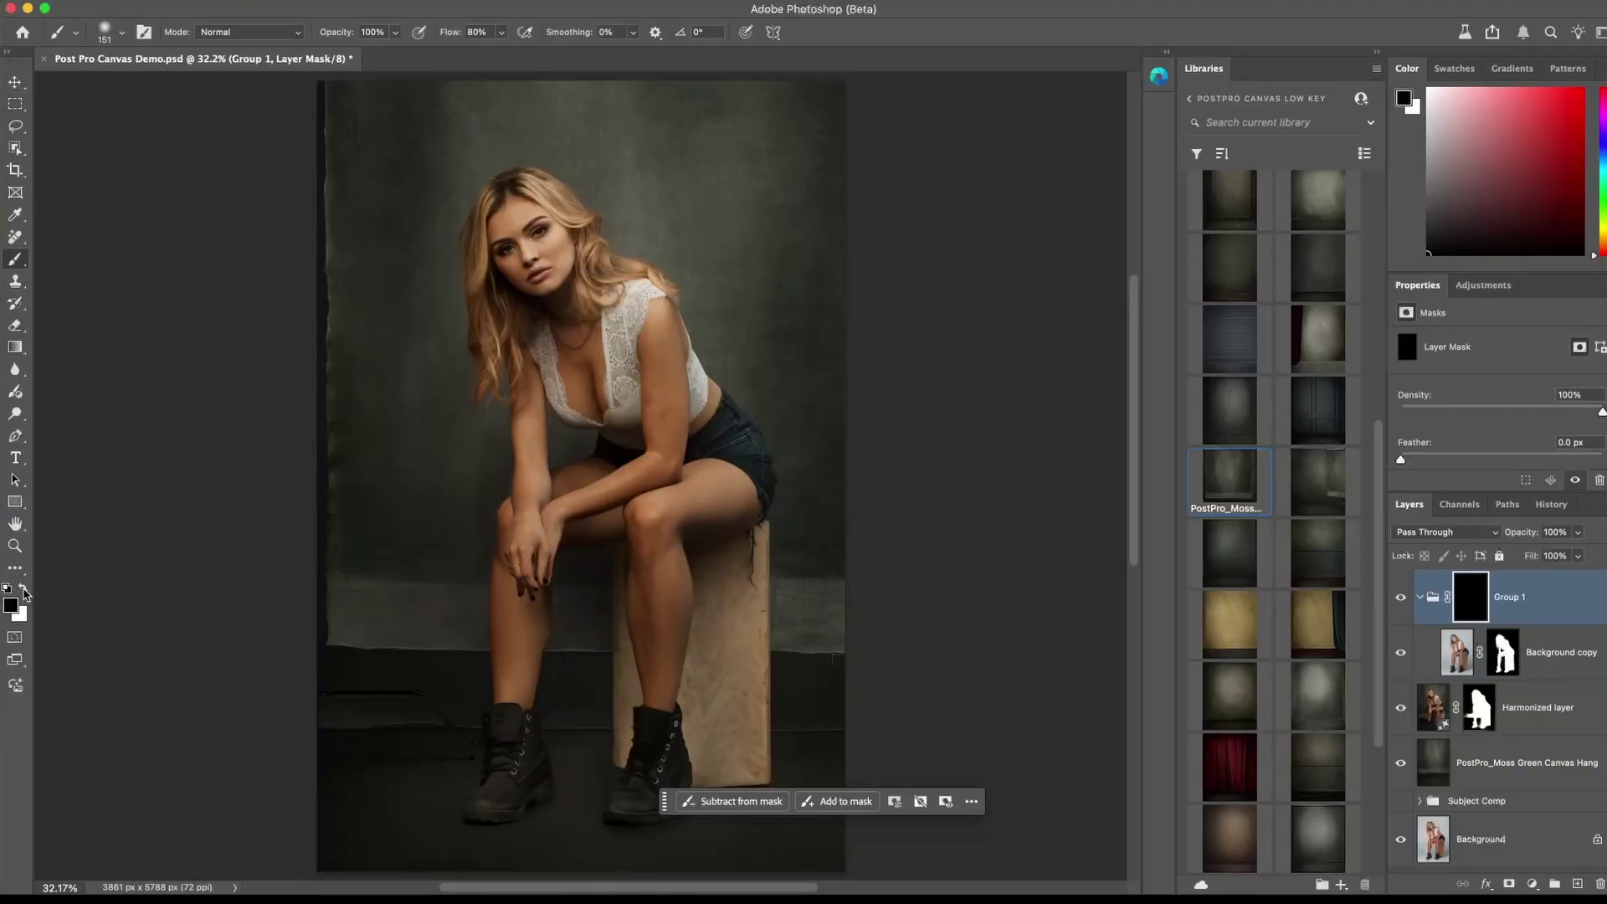
{"action": "left_click", "coordinate": [24, 590]}
{"action": "left_click_drag", "start_coordinate": [601, 403], "coordinate": [678, 403]}
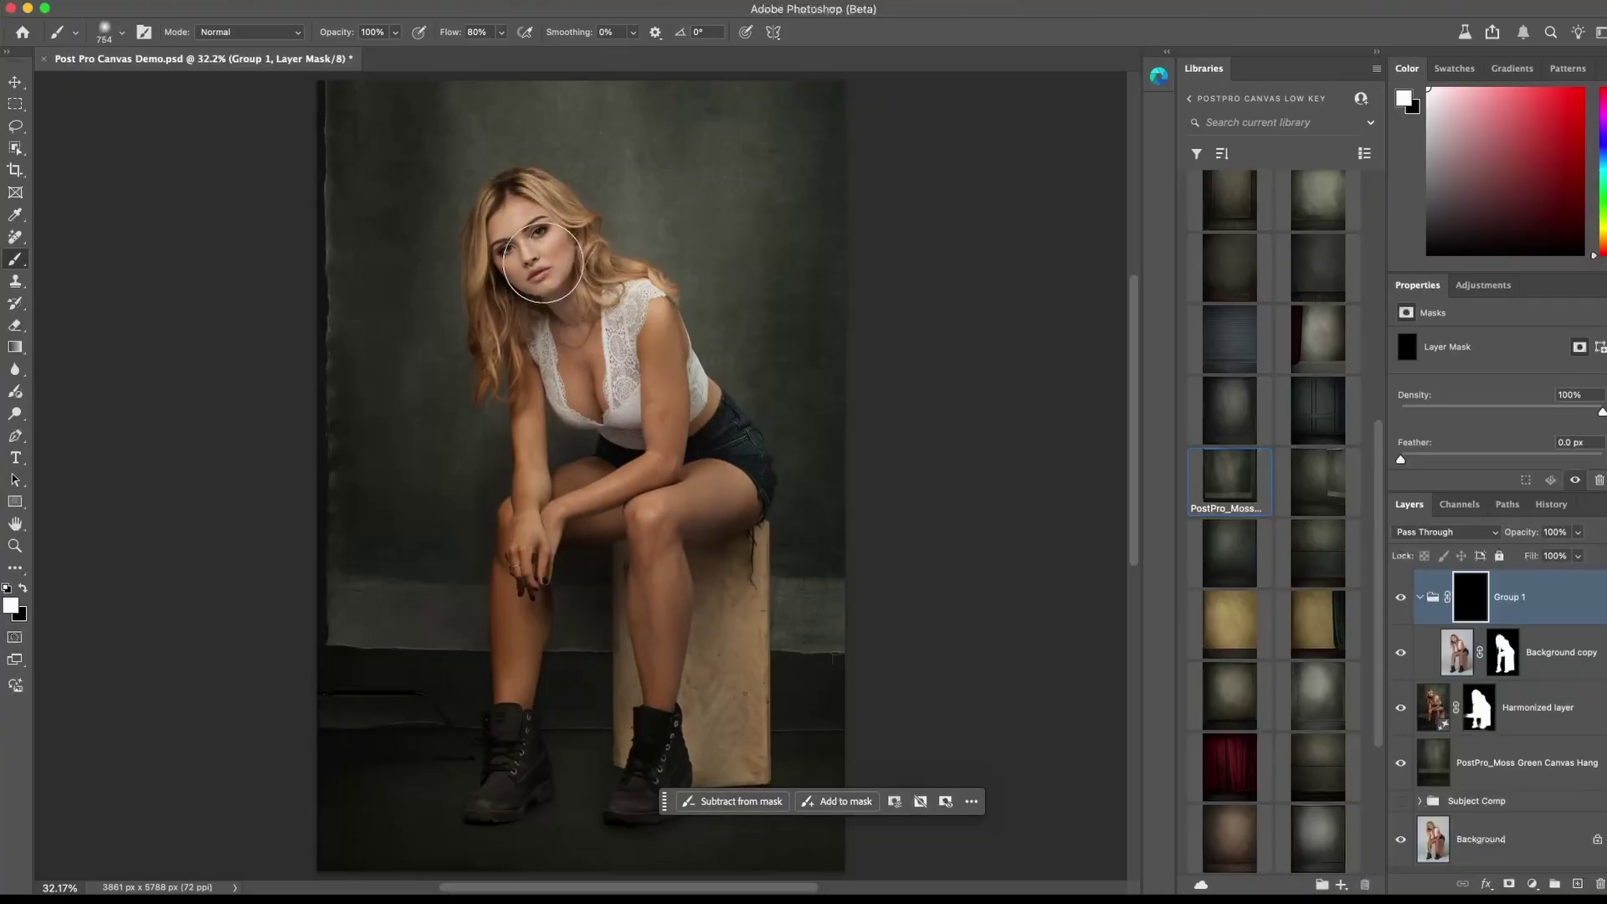
{"action": "left_click_drag", "start_coordinate": [669, 466], "coordinate": [621, 467]}
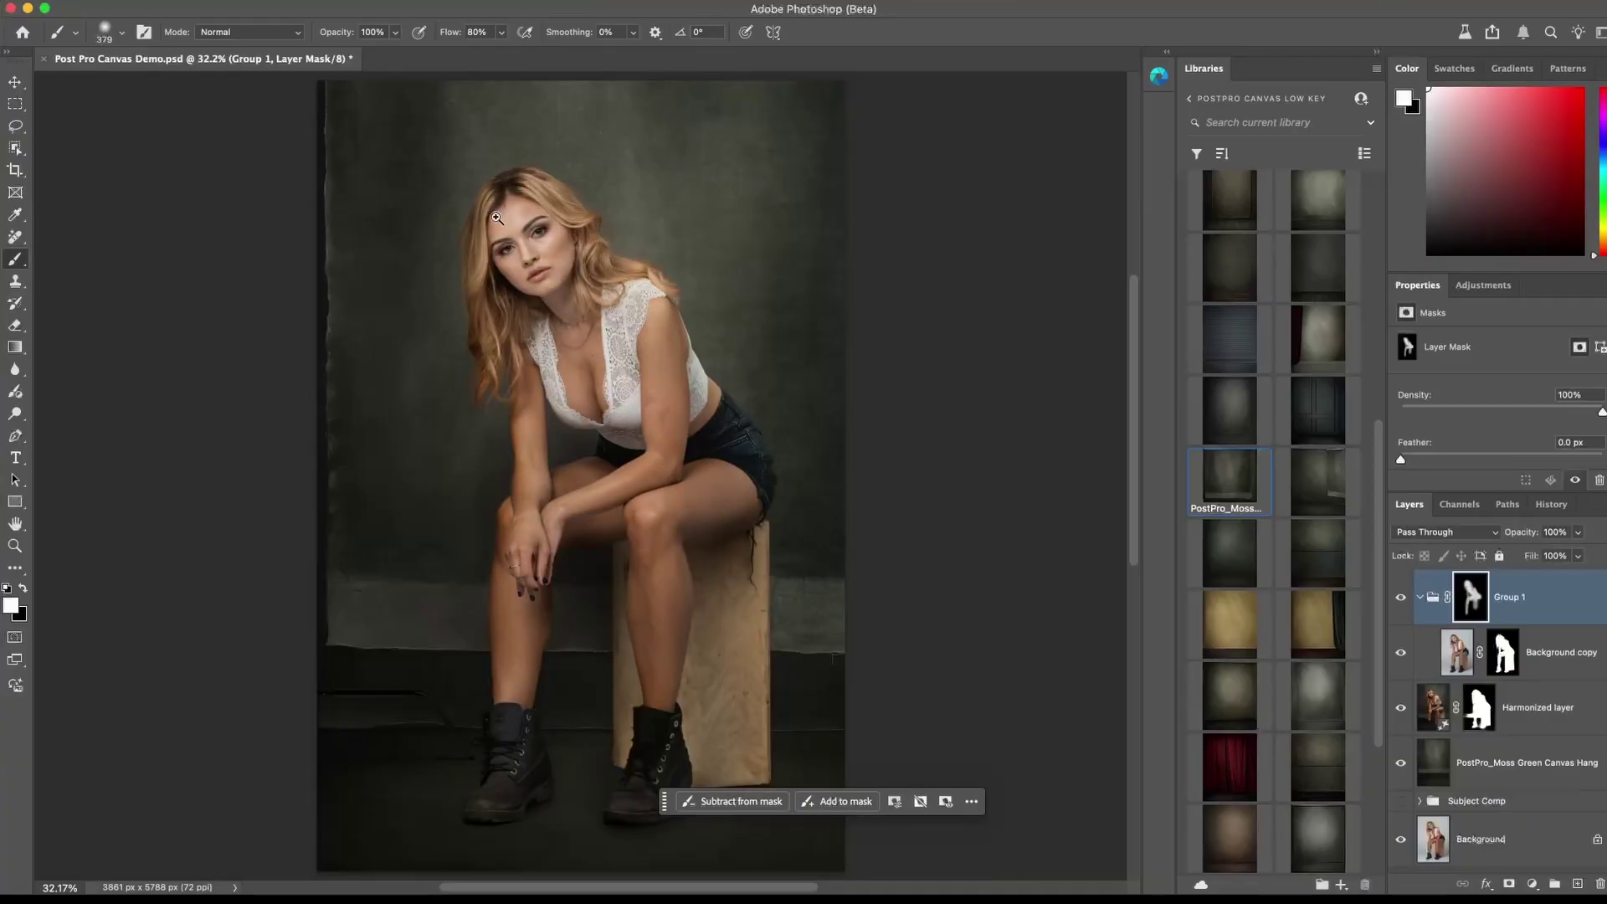
Zoom to the face, toggle Background copy twice to compare, then collapse Group 1
{"action": "left_click_drag", "start_coordinate": [496, 218], "coordinate": [552, 219]}
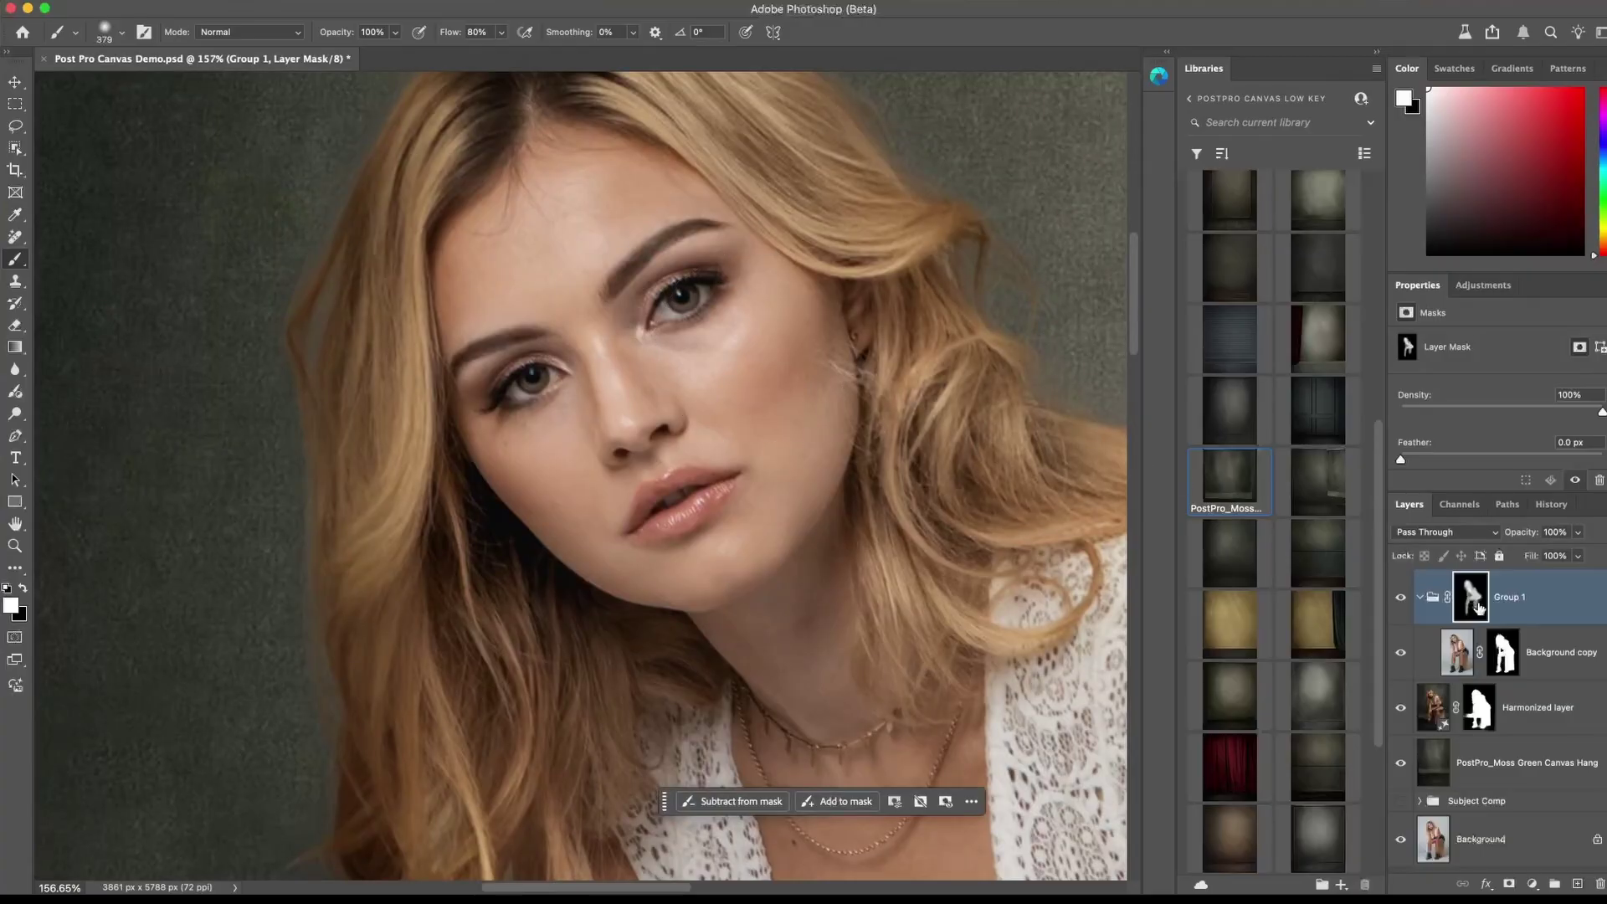
{"action": "left_click", "coordinate": [1398, 660]}
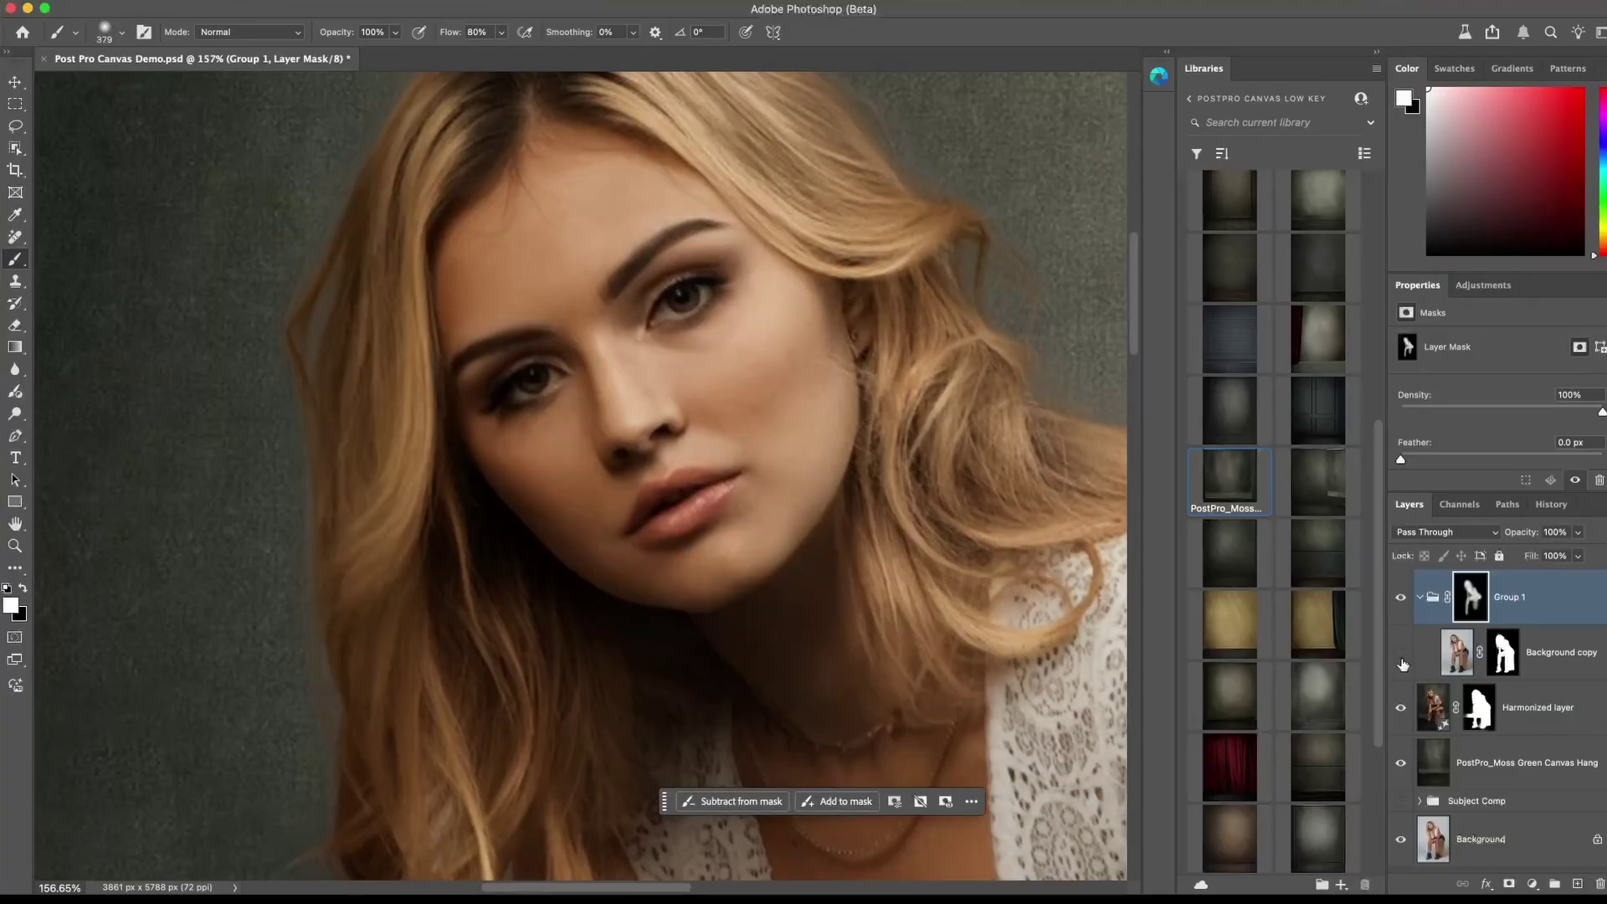
{"action": "left_click", "coordinate": [1400, 653]}
{"action": "left_click", "coordinate": [1401, 655]}
{"action": "left_click", "coordinate": [1401, 655]}
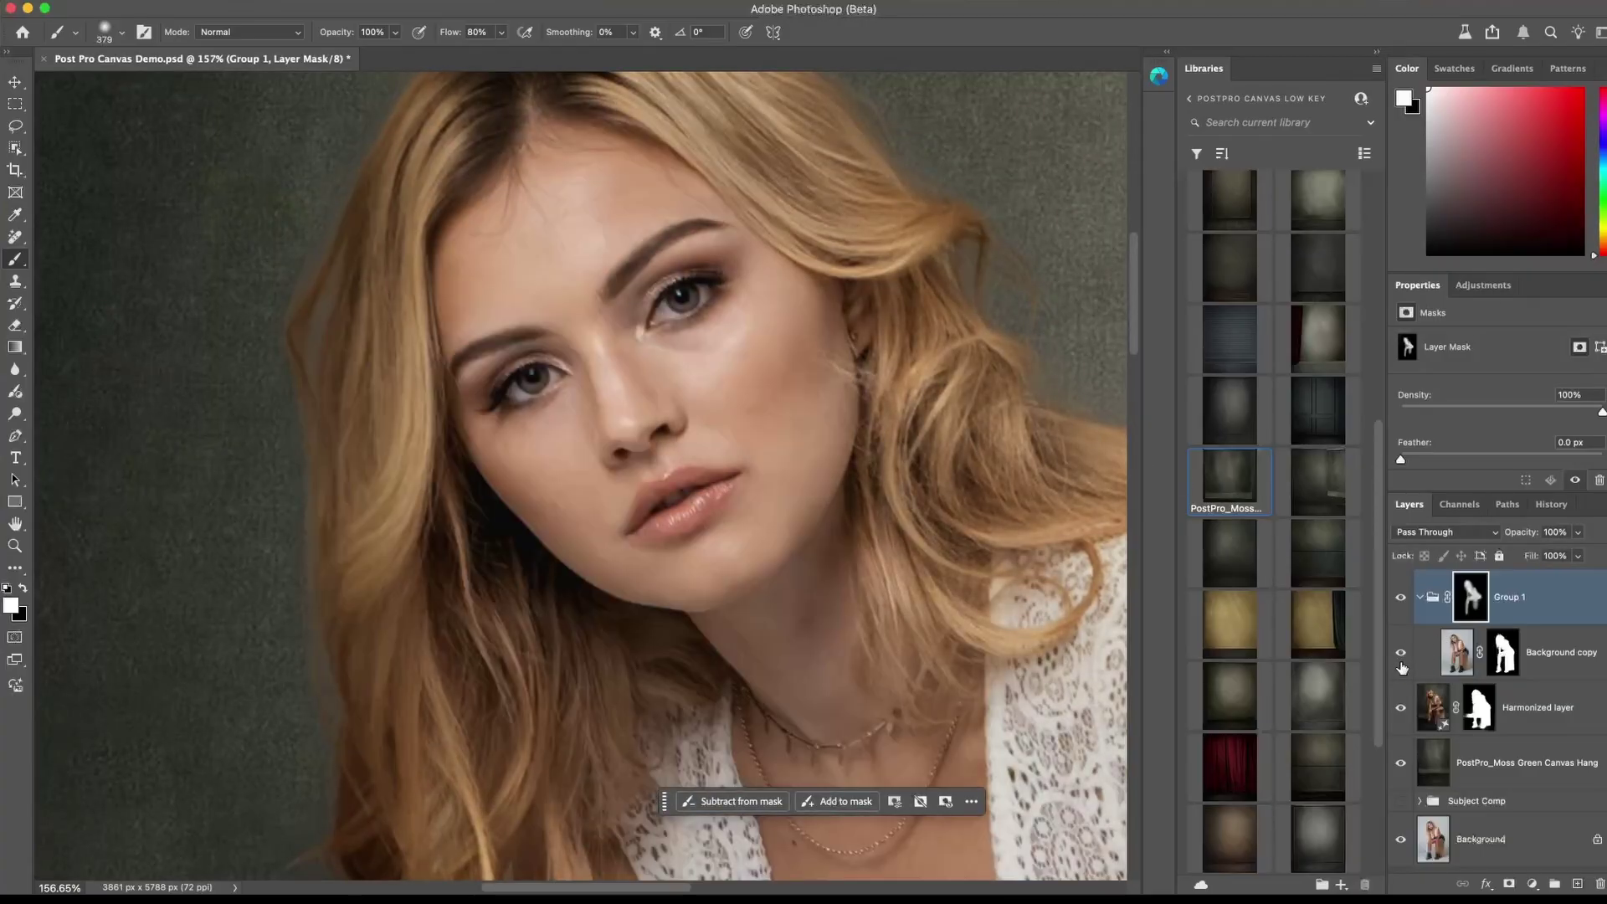
{"action": "left_click", "coordinate": [1421, 598]}
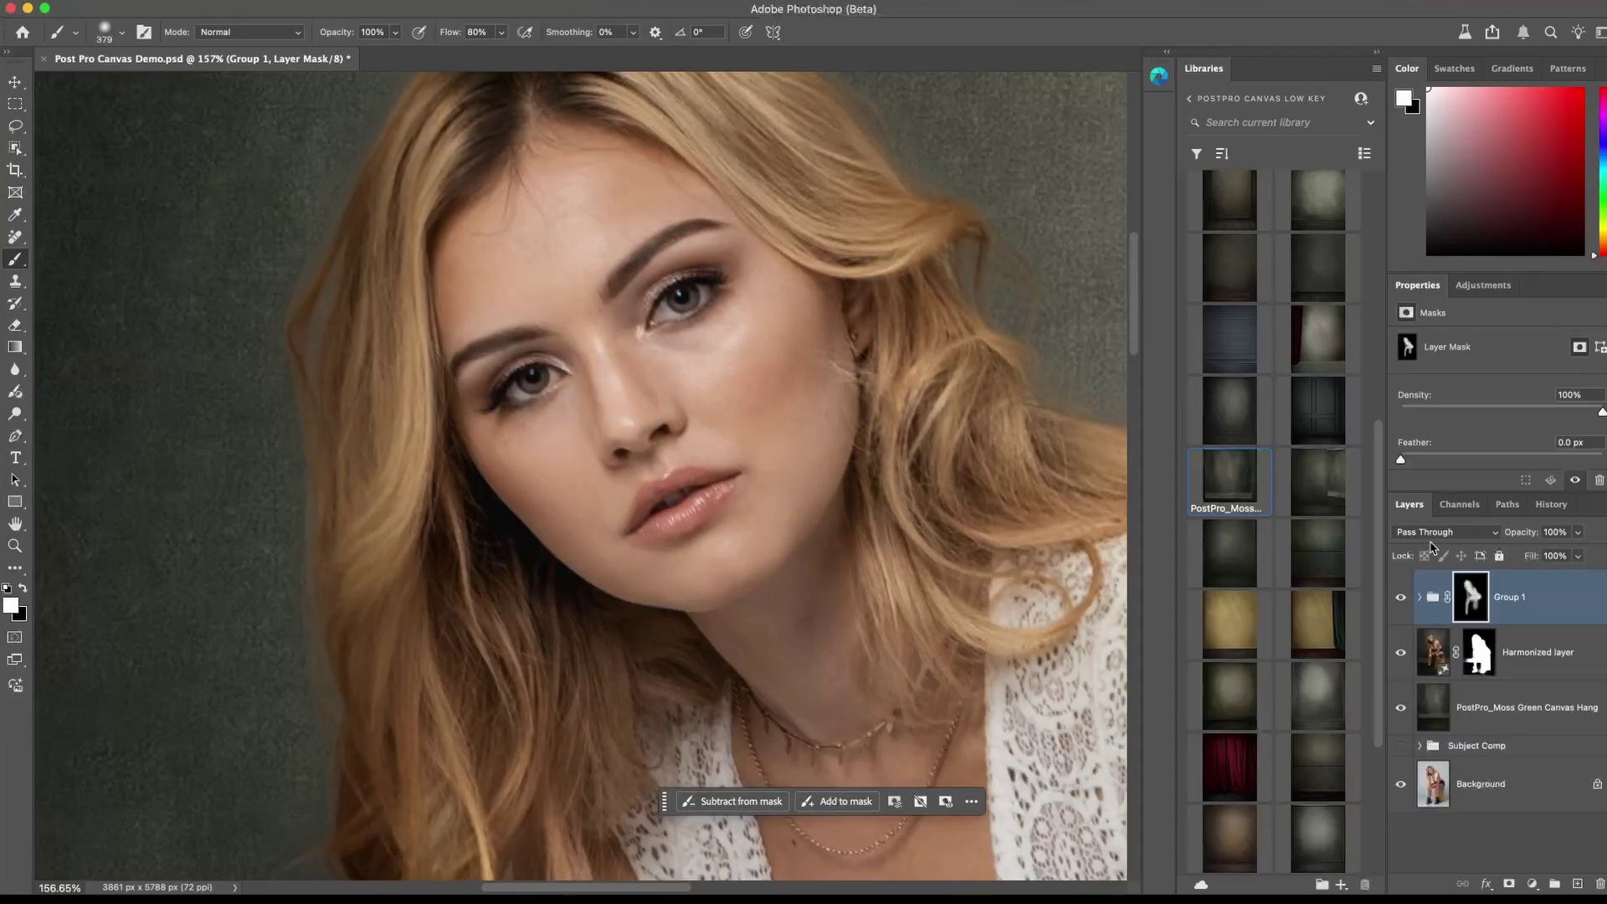
Move the Subject Comp group above the moss backdrop, make it visible, and select the backdrop
{"action": "key", "text": "super+0"}
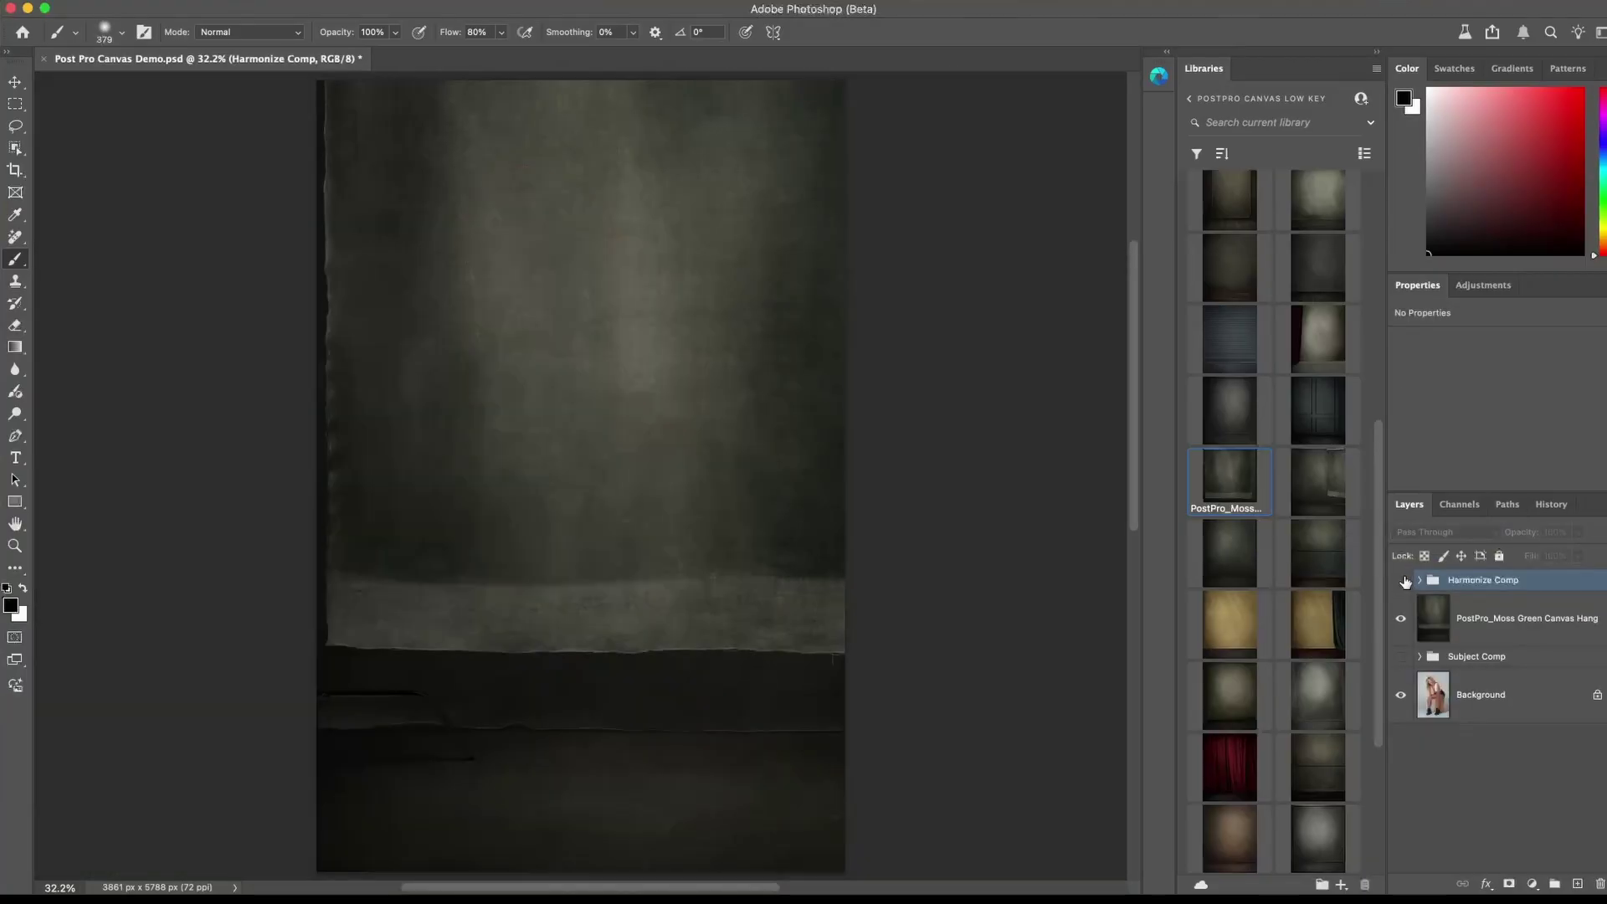
{"action": "left_click_drag", "start_coordinate": [1524, 663], "coordinate": [1524, 596]}
{"action": "left_click", "coordinate": [1401, 601]}
{"action": "left_click", "coordinate": [1524, 640]}
{"action": "key", "text": "v"}
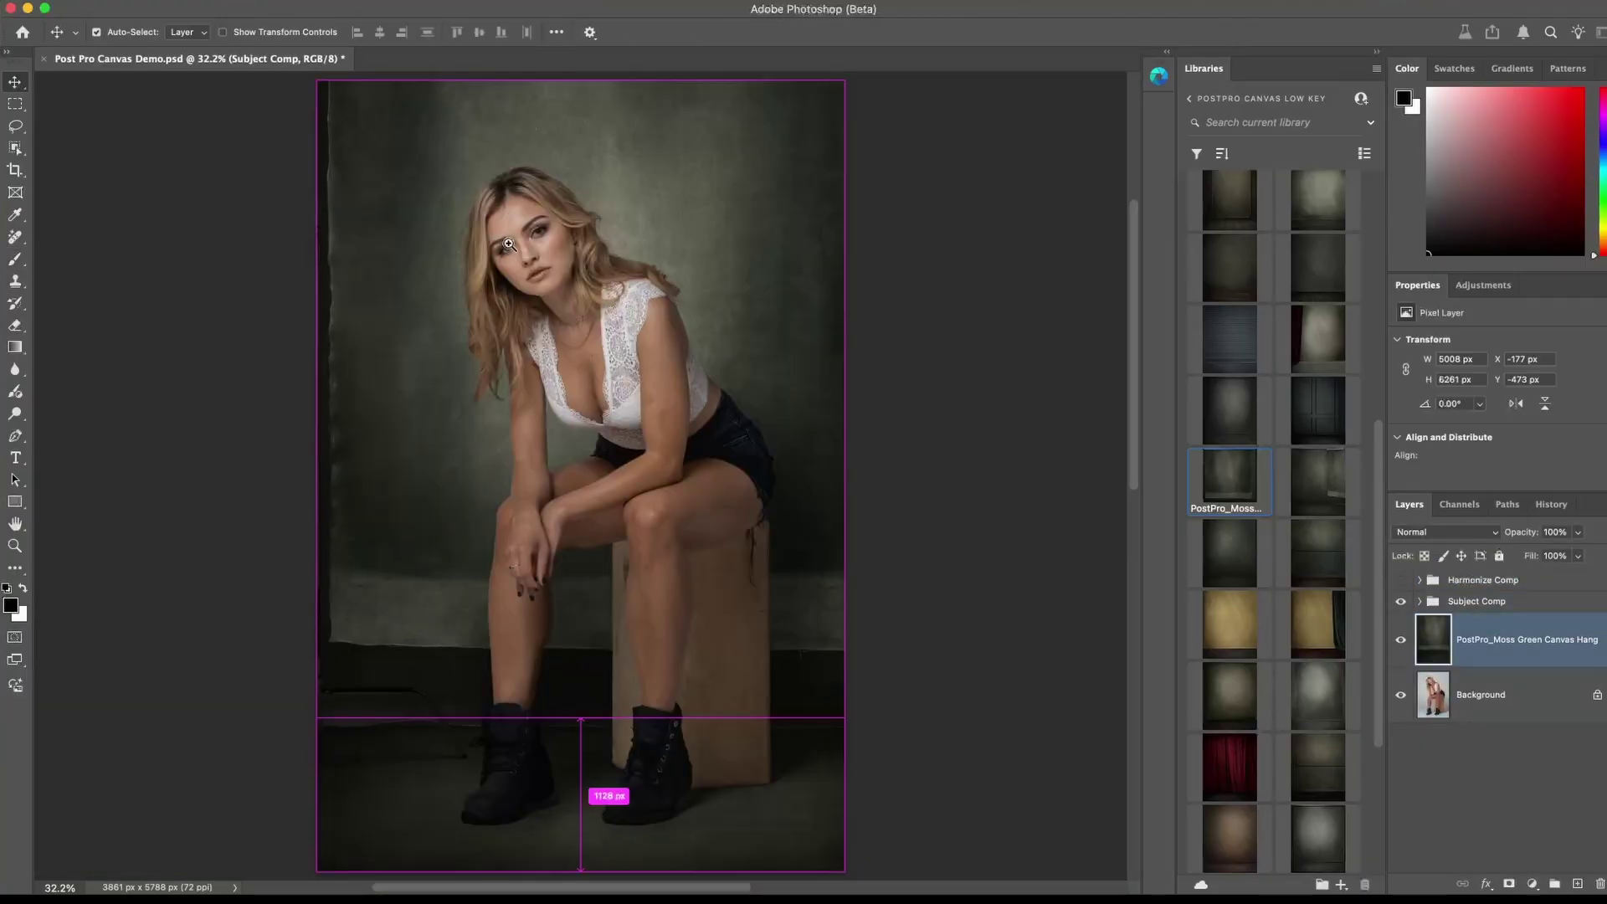
Zoom to about 131% and pan from the face down to the boots to inspect the edges
{"action": "left_click_drag", "start_coordinate": [516, 240], "coordinate": [637, 466]}
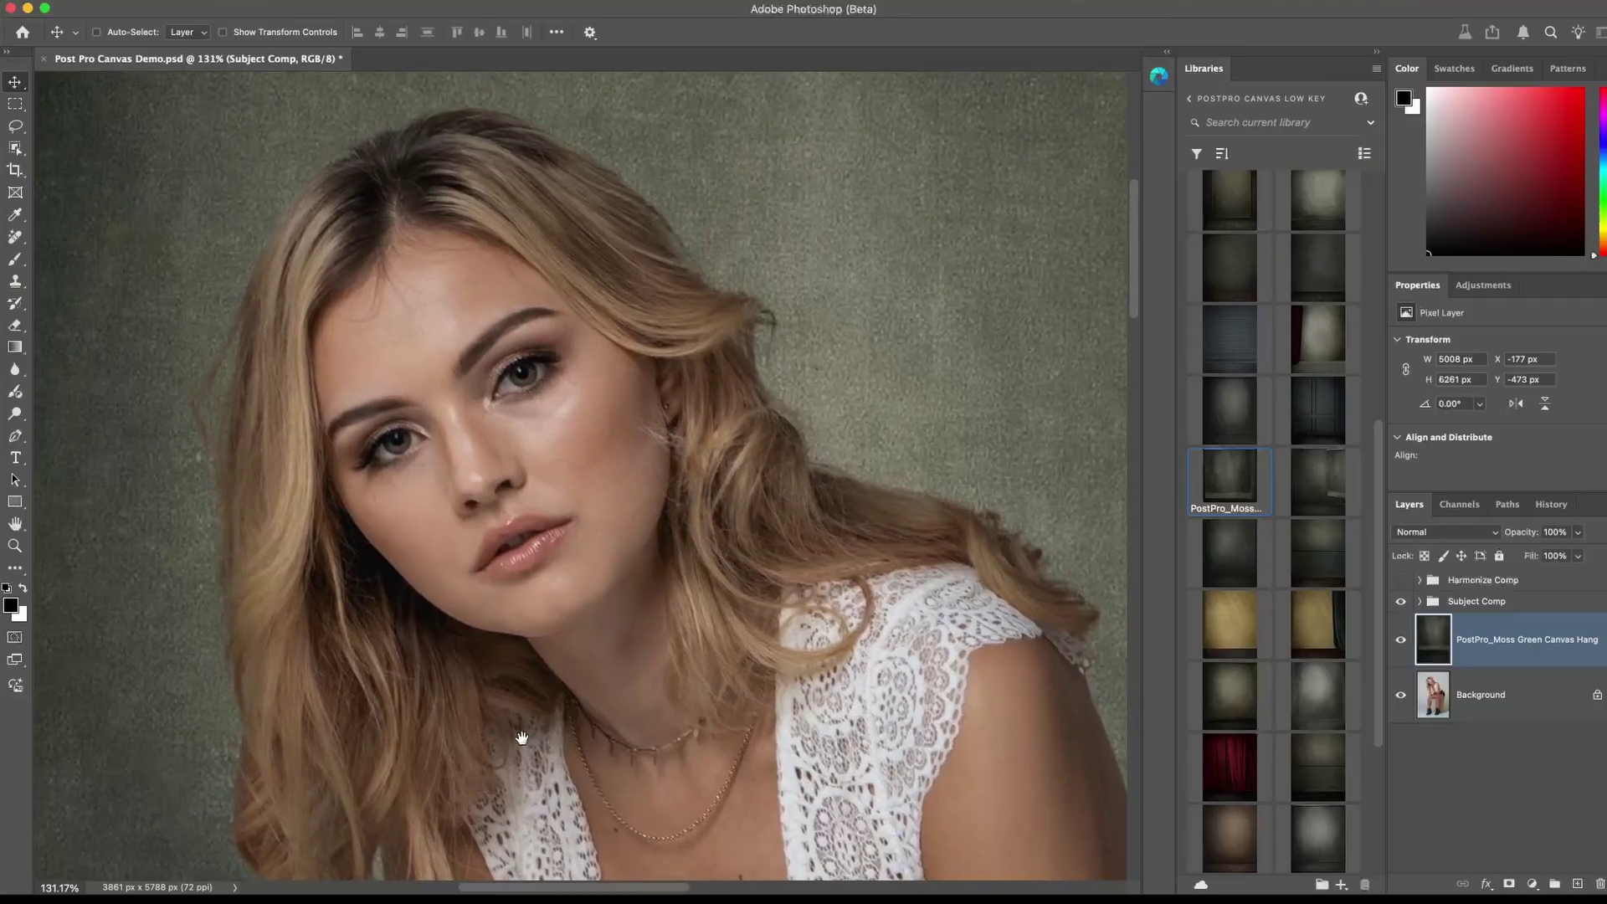
{"action": "left_click_drag", "start_coordinate": [522, 740], "coordinate": [707, 133]}
{"action": "left_click_drag", "start_coordinate": [651, 812], "coordinate": [614, 210]}
{"action": "left_click_drag", "start_coordinate": [660, 804], "coordinate": [692, 158]}
{"action": "left_click_drag", "start_coordinate": [743, 649], "coordinate": [720, 455]}
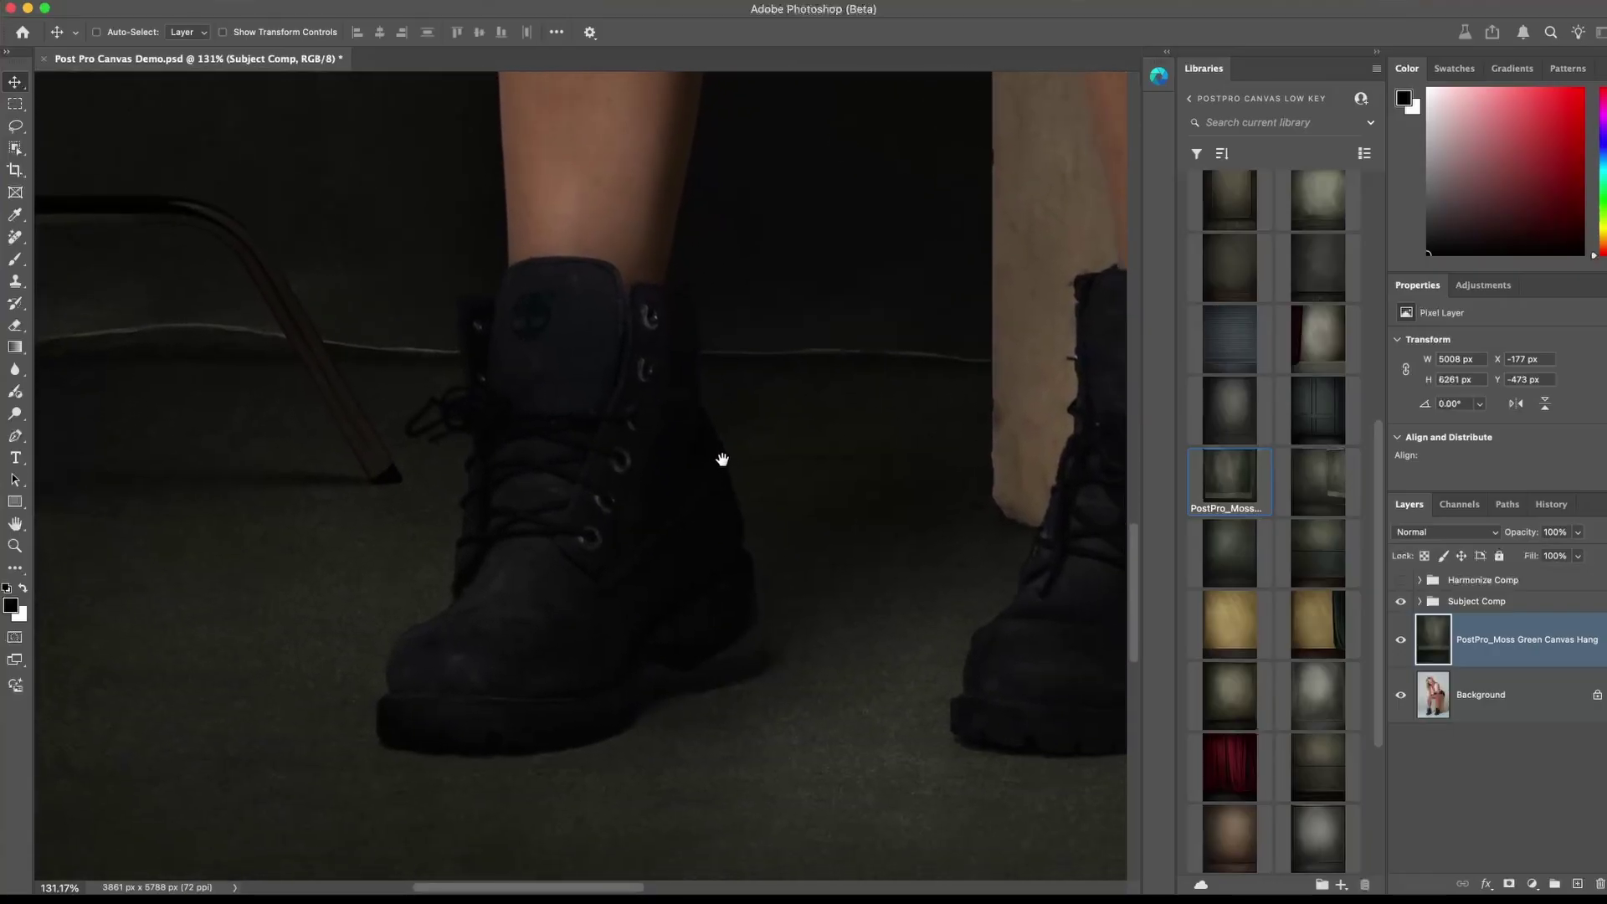
{"action": "left_click_drag", "start_coordinate": [955, 494], "coordinate": [455, 566]}
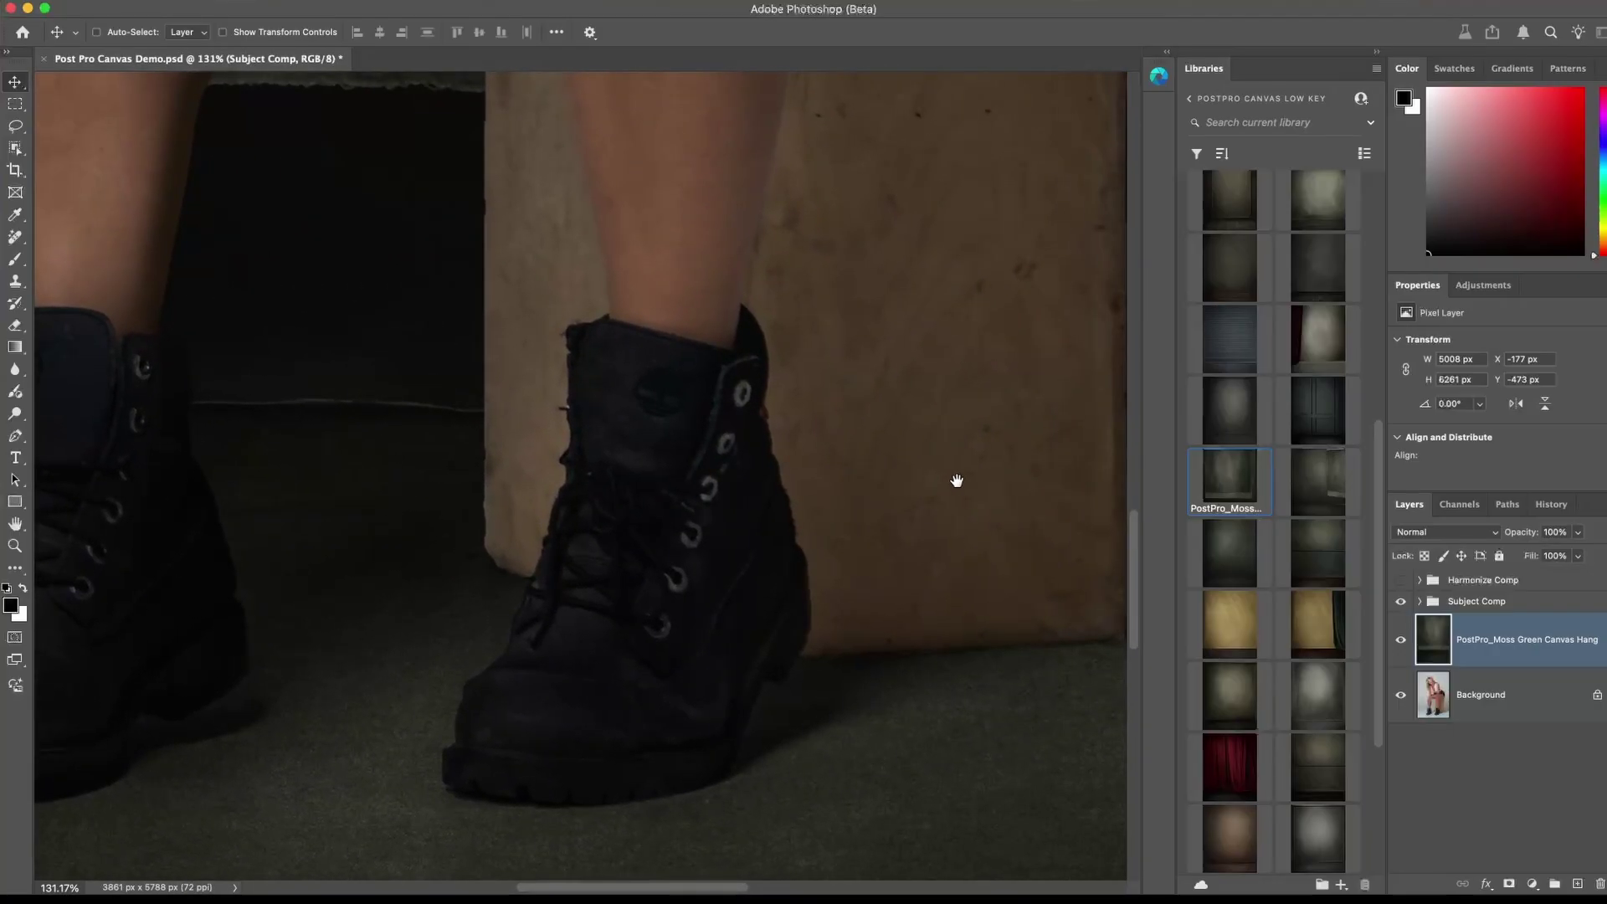
{"action": "left_click_drag", "start_coordinate": [957, 477], "coordinate": [643, 563]}
{"action": "left_click_drag", "start_coordinate": [717, 219], "coordinate": [567, 459]}
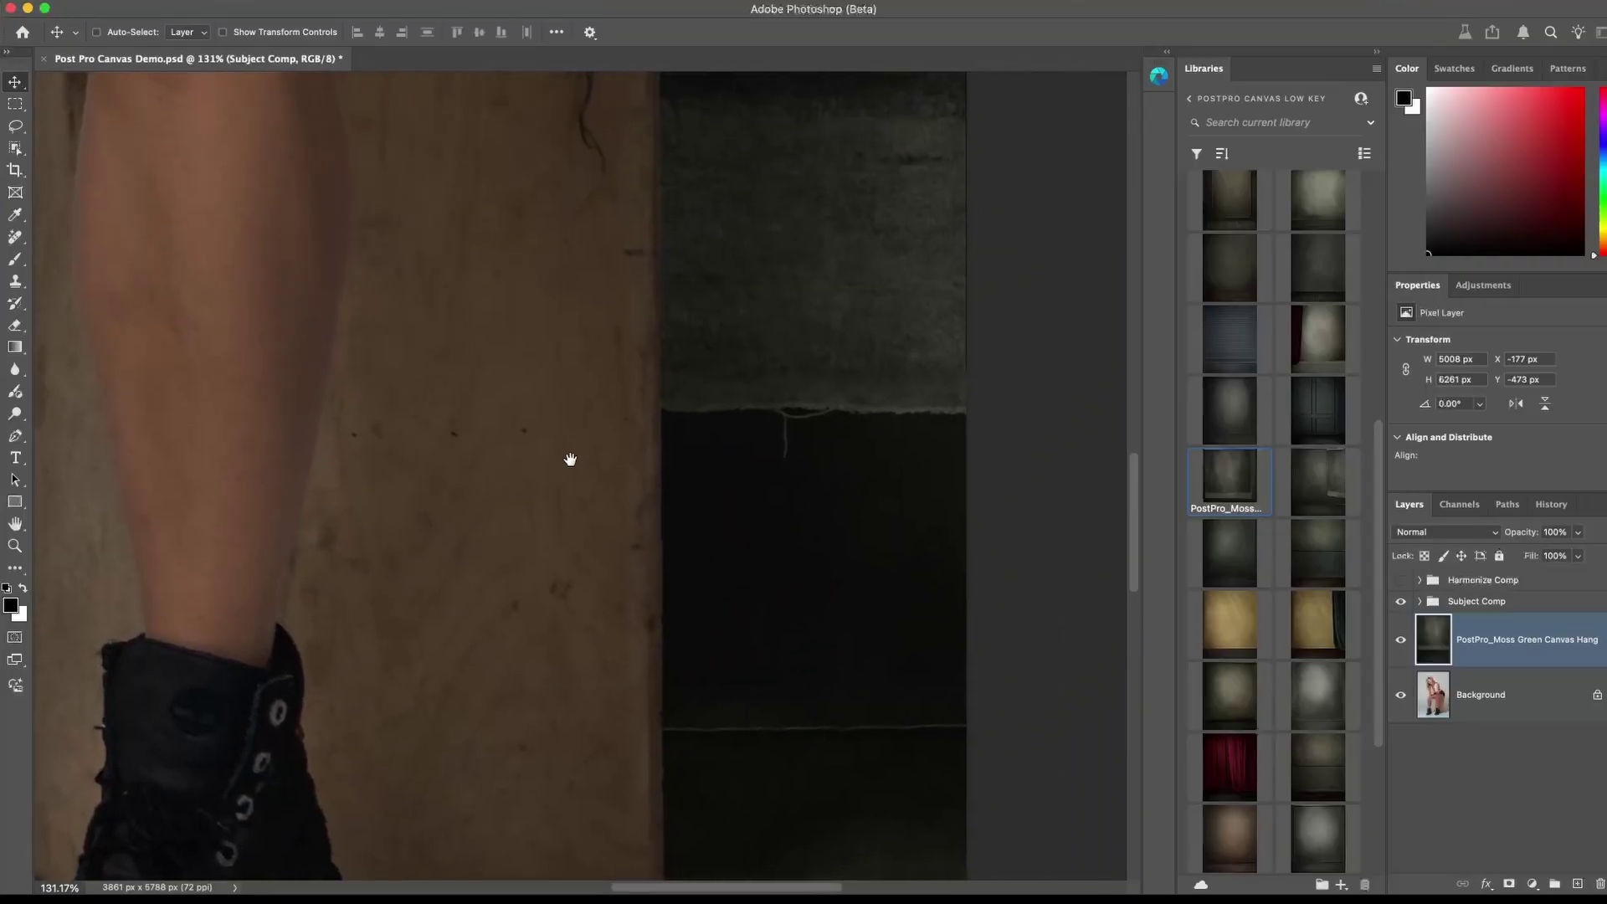
{"action": "left_click_drag", "start_coordinate": [492, 249], "coordinate": [771, 592]}
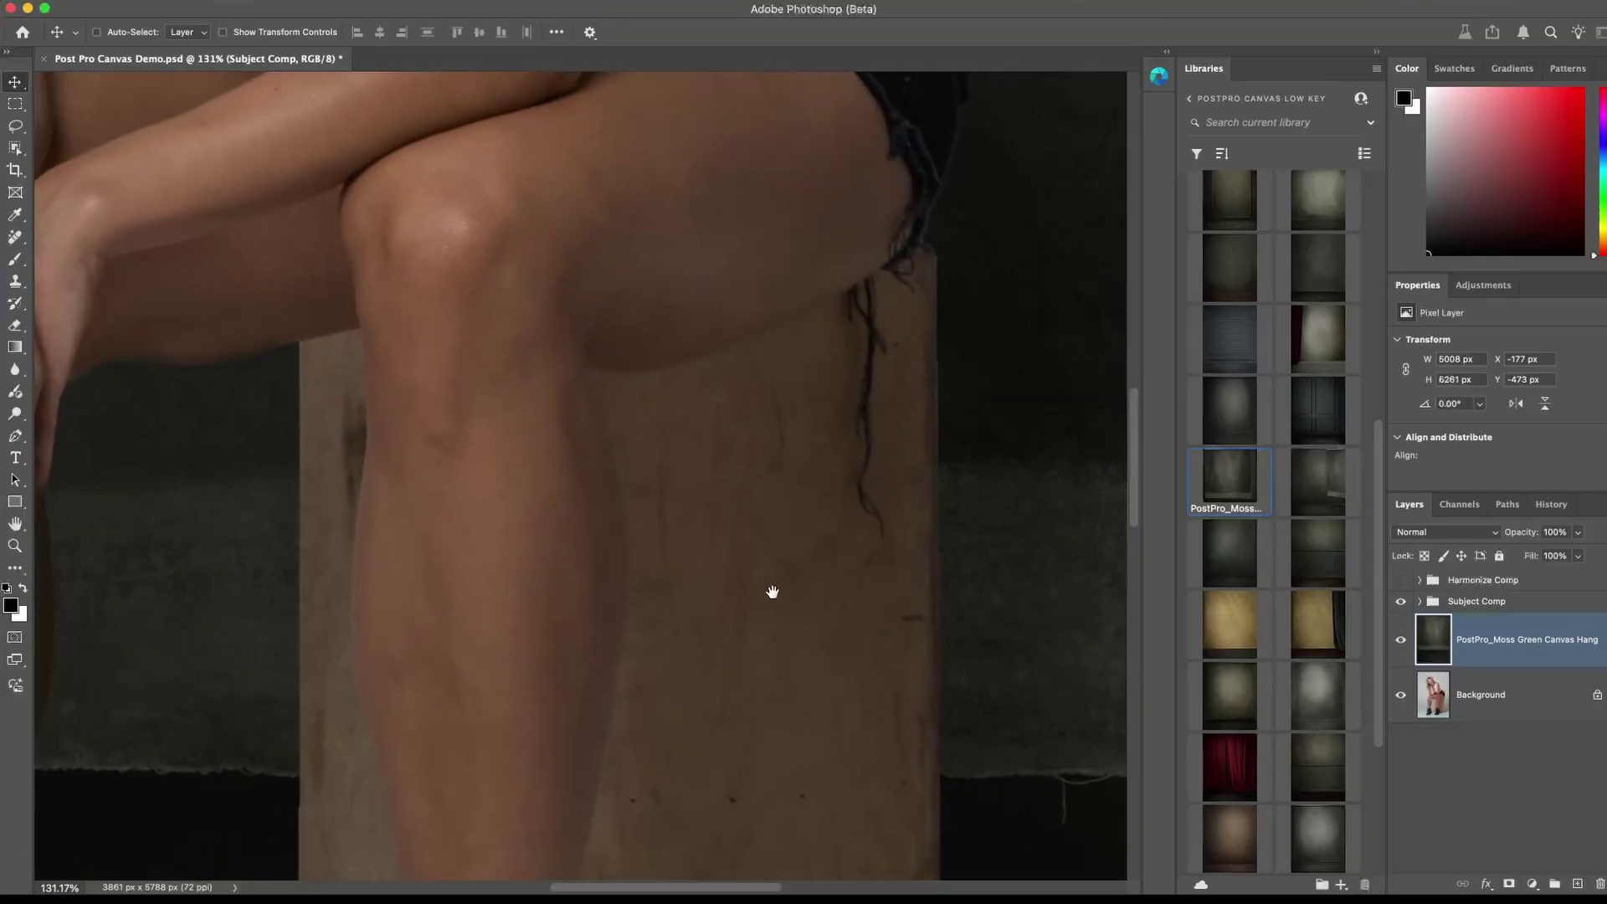
{"action": "key", "text": "super+0"}
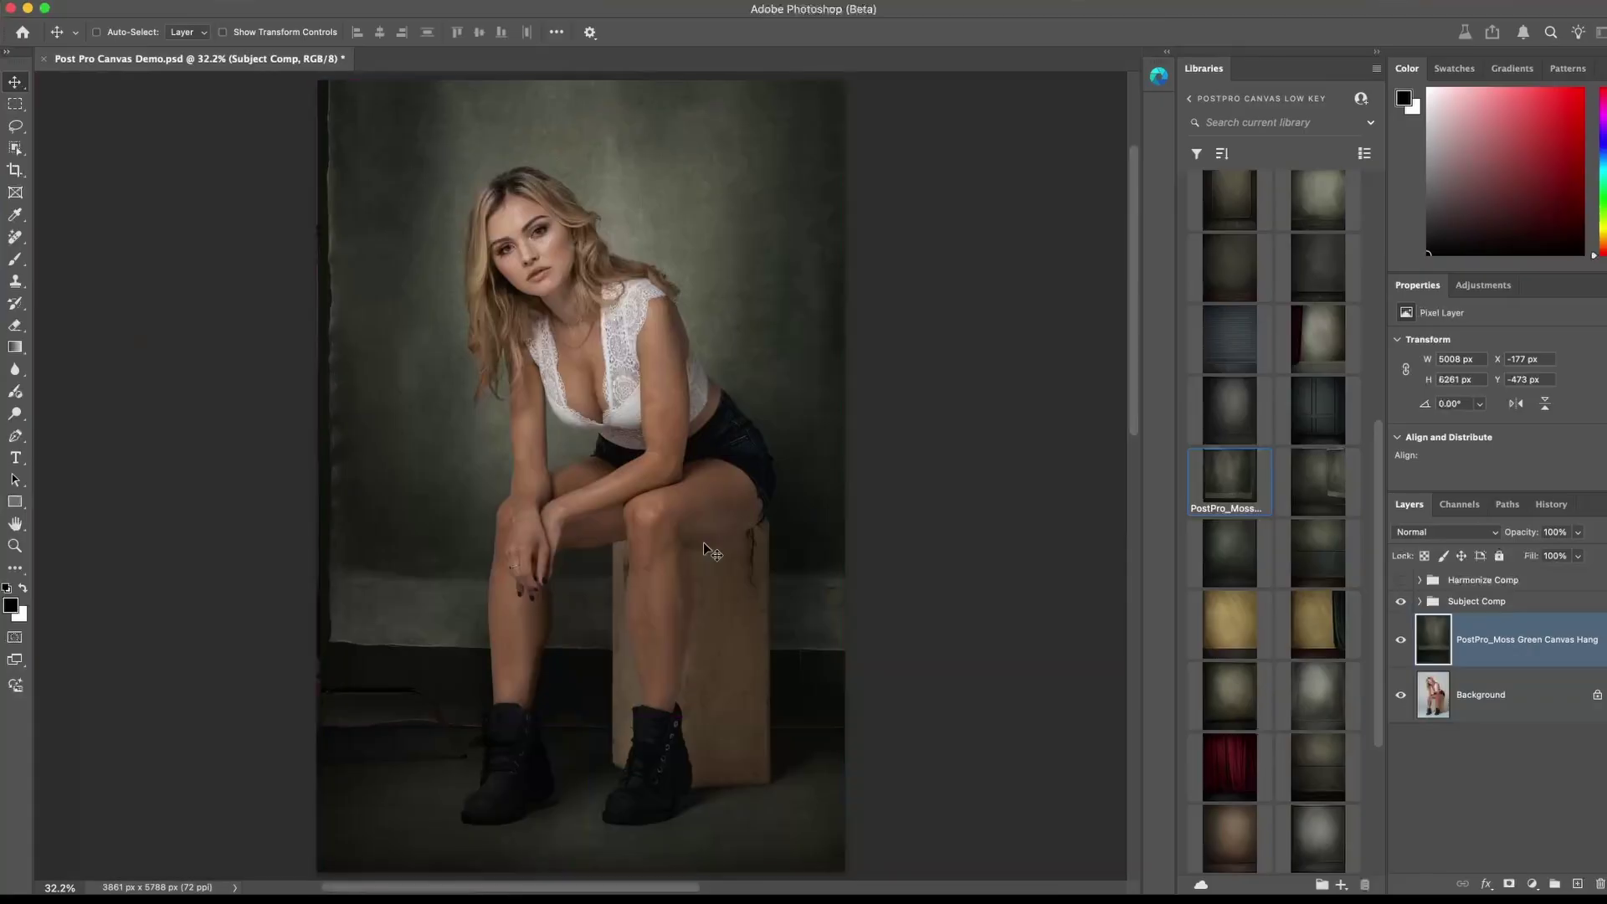